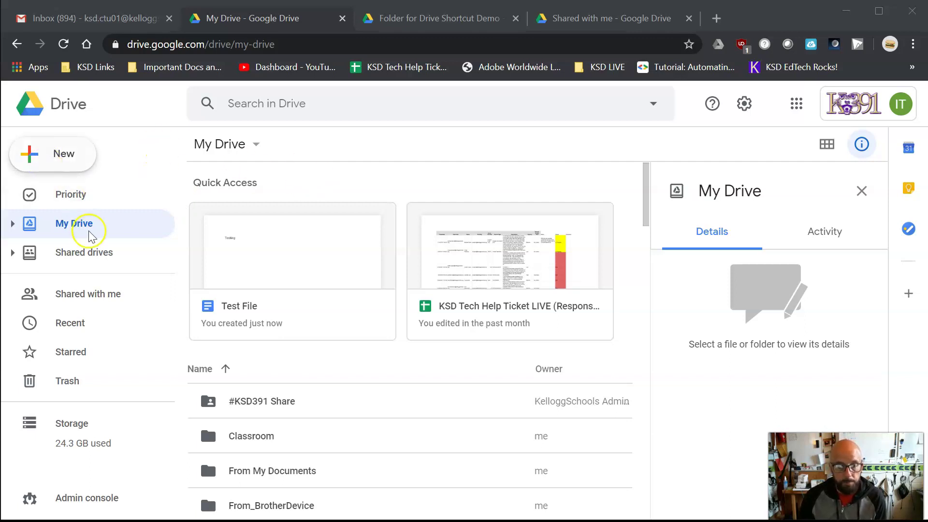
Step: Look through the folders and files listed in My Drive and check who owns them
{"action": "left_click", "coordinate": [74, 230]}
{"action": "scroll", "coordinate": [295, 402], "scroll_direction": "down", "scroll_amount": 10}
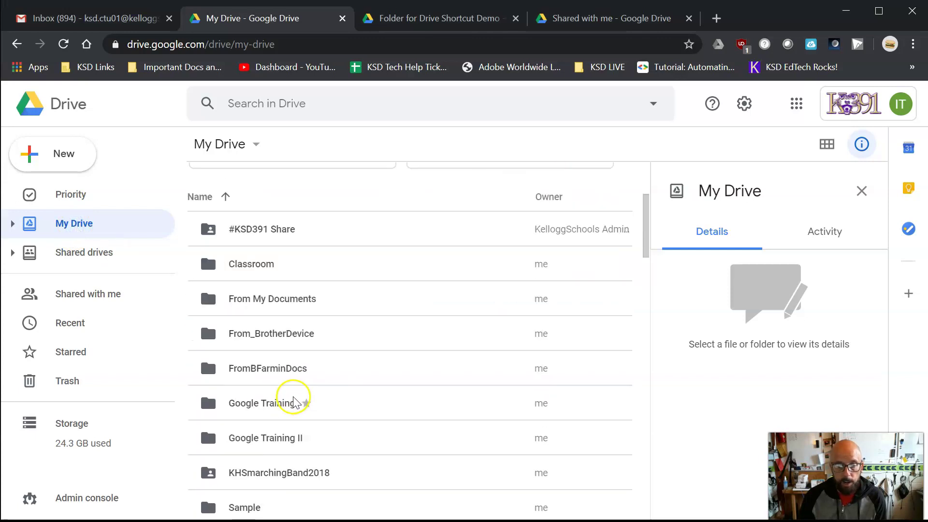
{"action": "scroll", "coordinate": [296, 401], "scroll_direction": "down", "scroll_amount": 8}
{"action": "scroll", "coordinate": [295, 401], "scroll_direction": "up", "scroll_amount": 18}
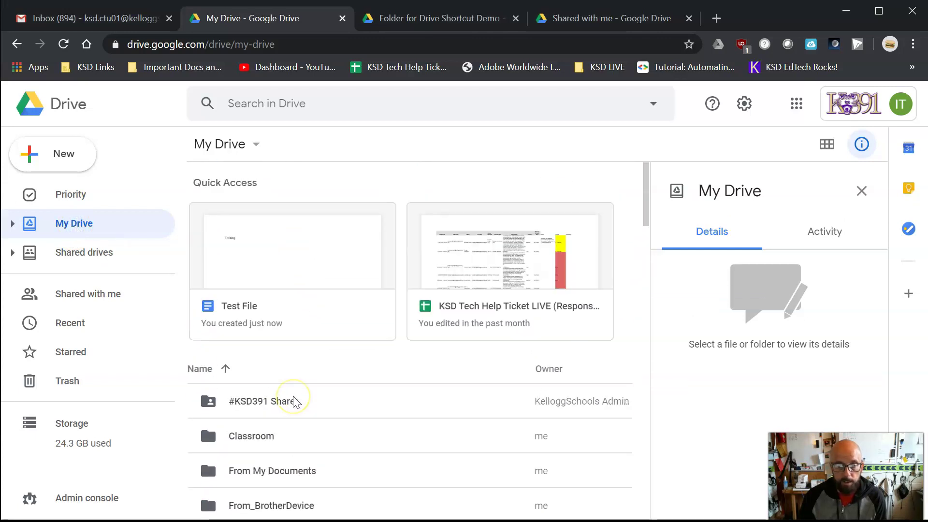
{"action": "scroll", "coordinate": [317, 357], "scroll_direction": "down", "scroll_amount": 5}
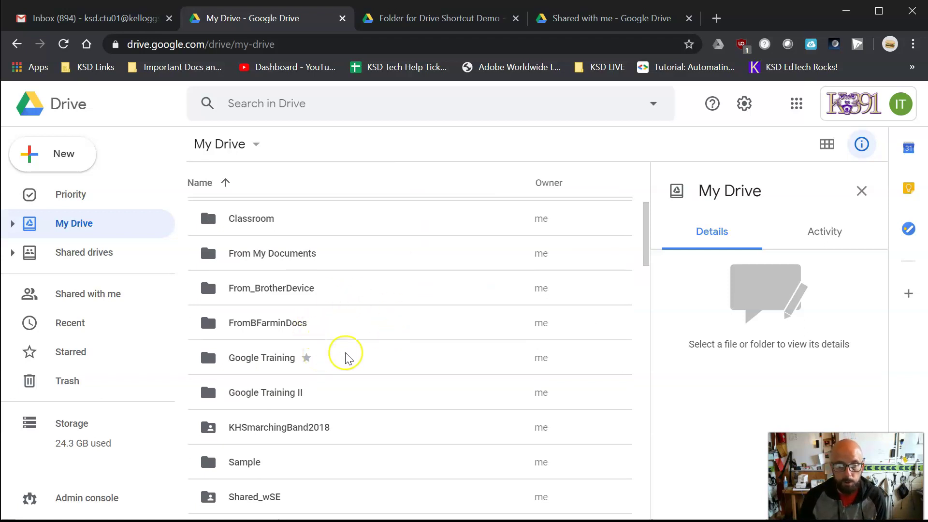
{"action": "scroll", "coordinate": [328, 341], "scroll_direction": "up", "scroll_amount": 5}
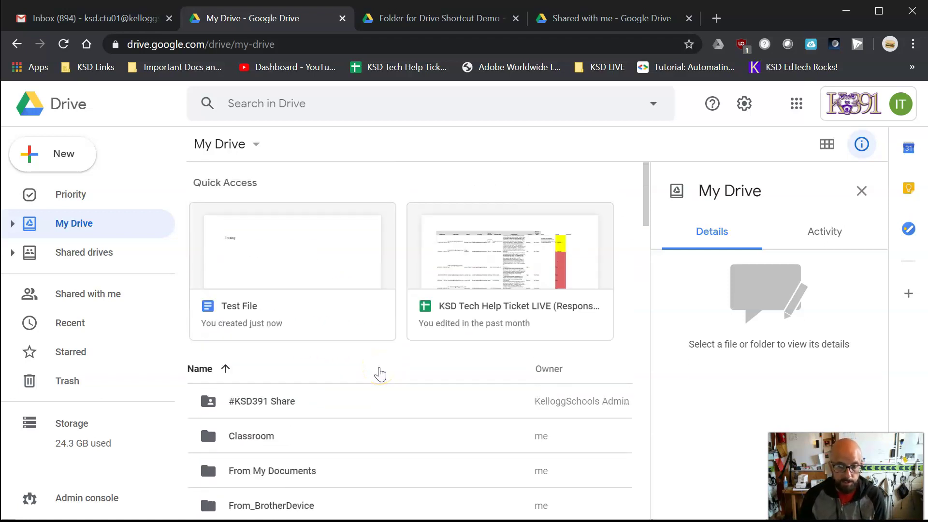
{"action": "scroll", "coordinate": [380, 374], "scroll_direction": "down", "scroll_amount": 10}
{"action": "scroll", "coordinate": [379, 373], "scroll_direction": "up", "scroll_amount": 5}
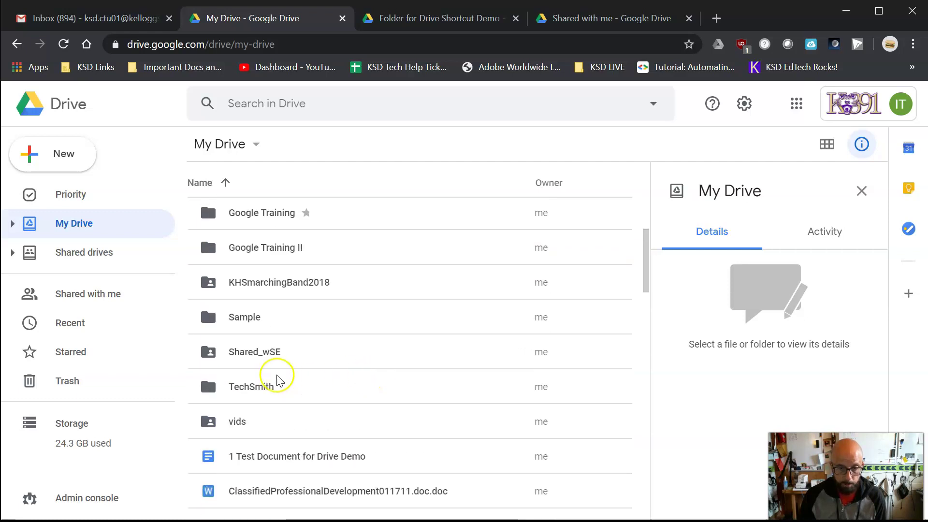
{"action": "scroll", "coordinate": [278, 348], "scroll_direction": "up", "scroll_amount": 4}
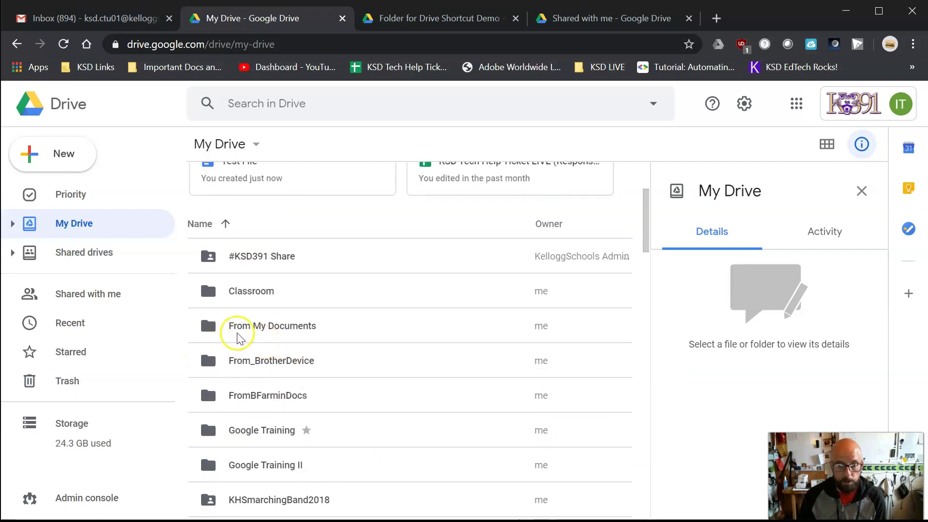
{"action": "scroll", "coordinate": [338, 345], "scroll_direction": "up", "scroll_amount": 3}
{"action": "scroll", "coordinate": [556, 388], "scroll_direction": "down", "scroll_amount": 3}
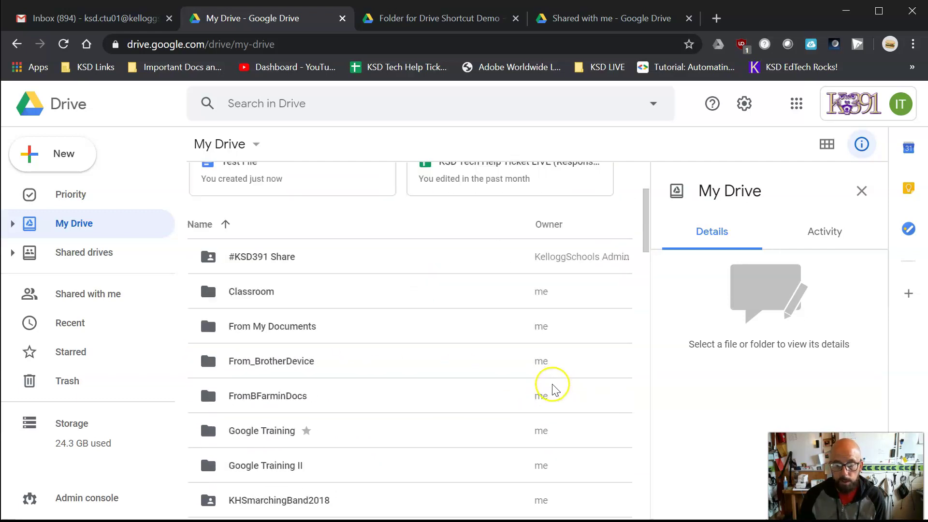
Step: Select the #KSD391 Share folder in My Drive and view its sharing details
{"action": "left_click", "coordinate": [264, 266]}
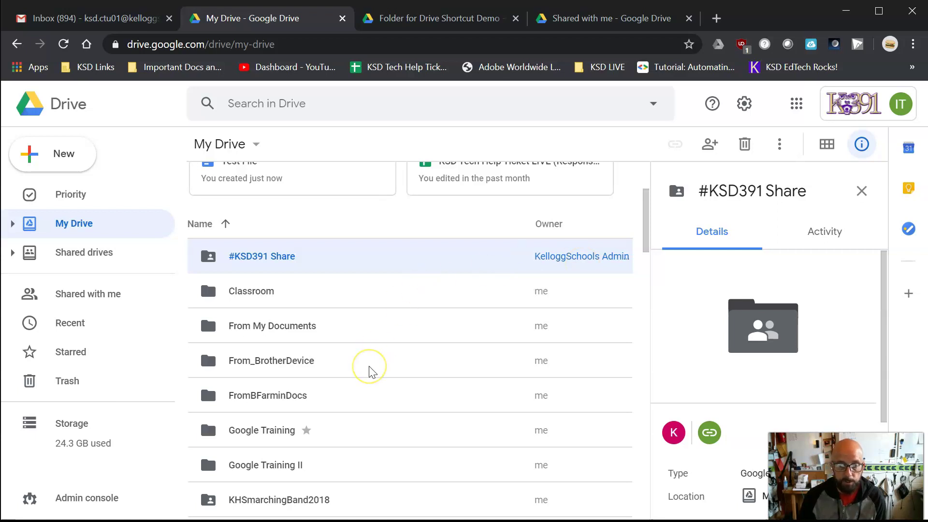
{"action": "scroll", "coordinate": [369, 367], "scroll_direction": "up", "scroll_amount": 3}
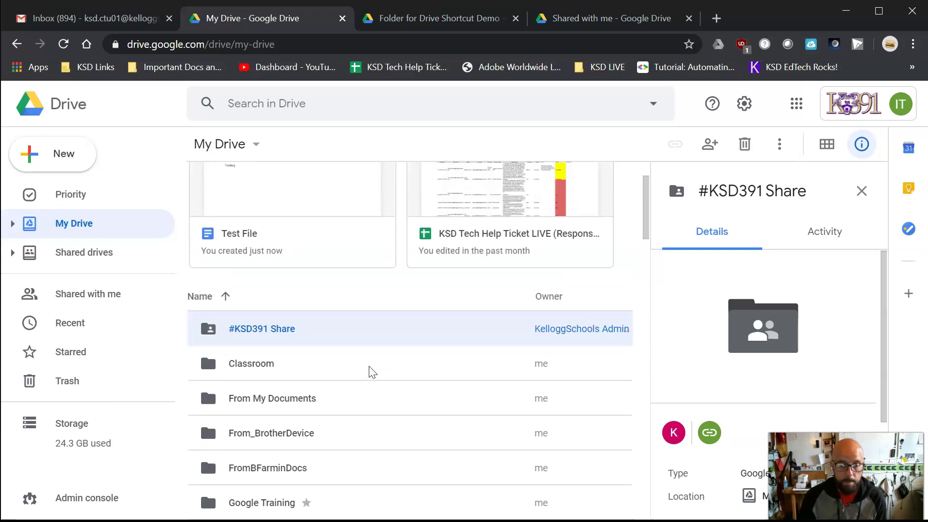
{"action": "left_click", "coordinate": [286, 412]}
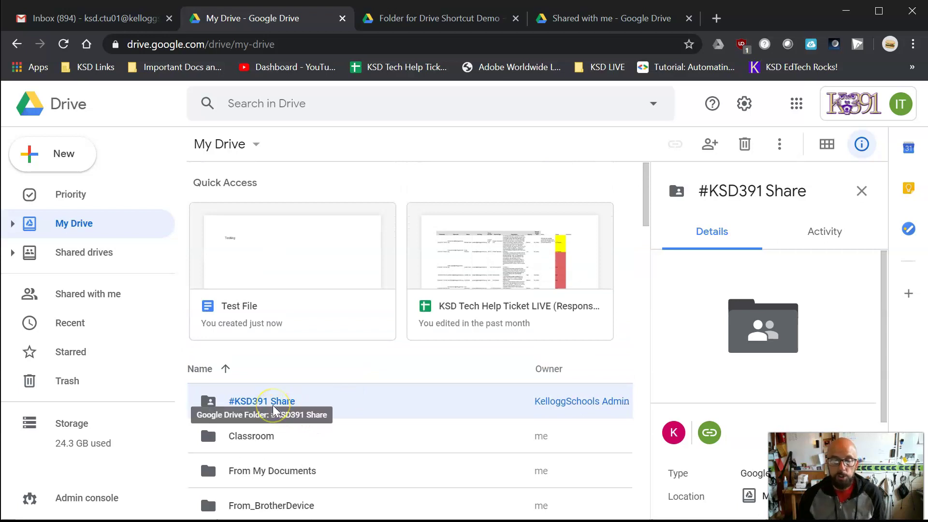
{"action": "left_click", "coordinate": [282, 397]}
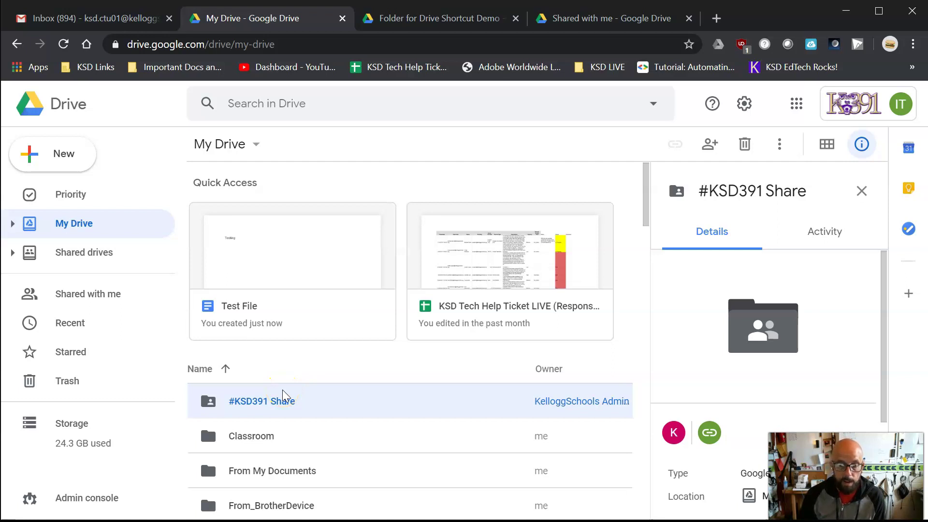
{"action": "left_click", "coordinate": [308, 418]}
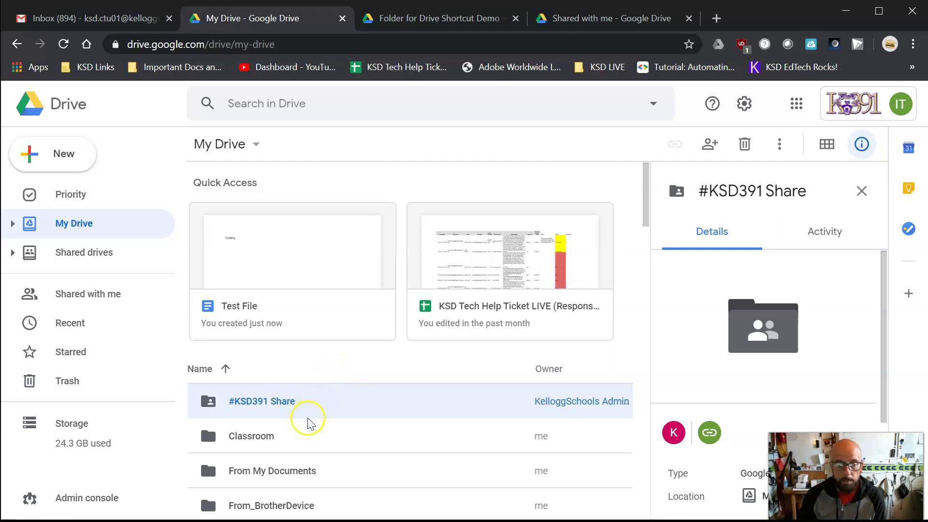
{"action": "left_click", "coordinate": [279, 402]}
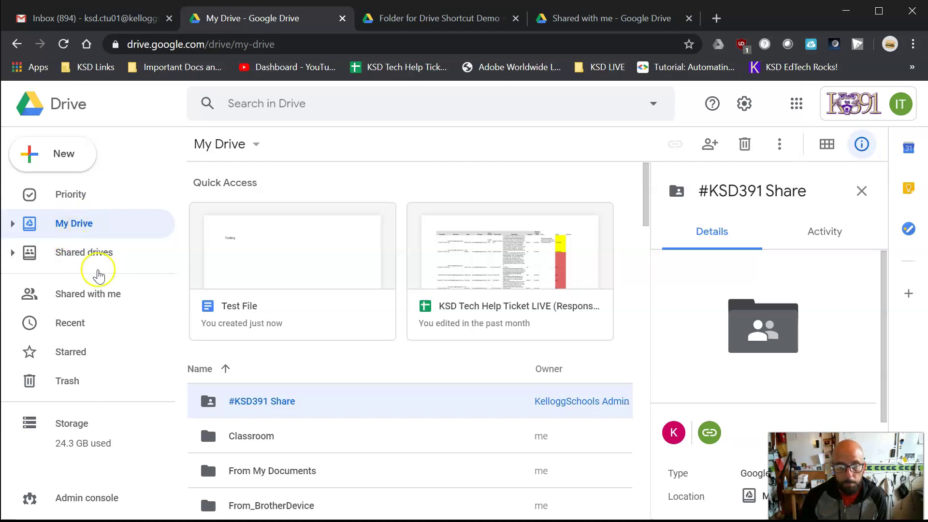
{"action": "left_click", "coordinate": [71, 226]}
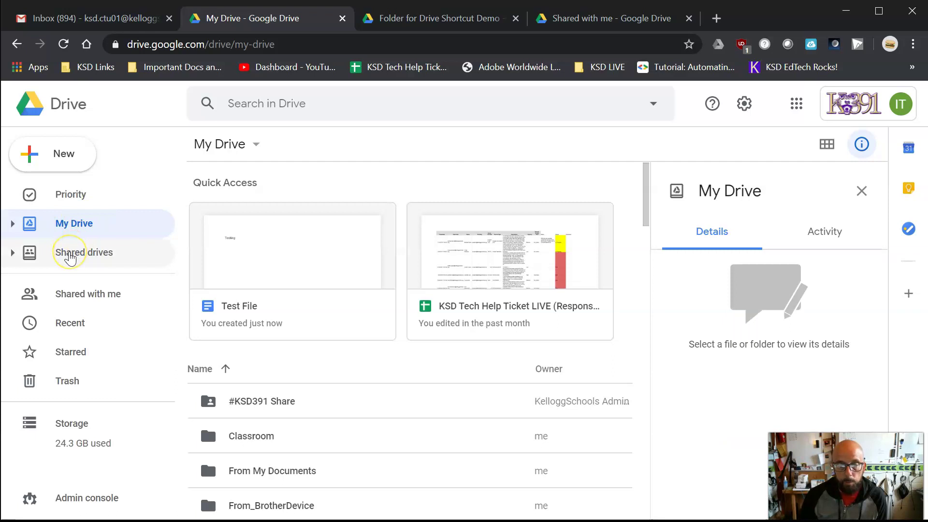
{"action": "left_click", "coordinate": [70, 258]}
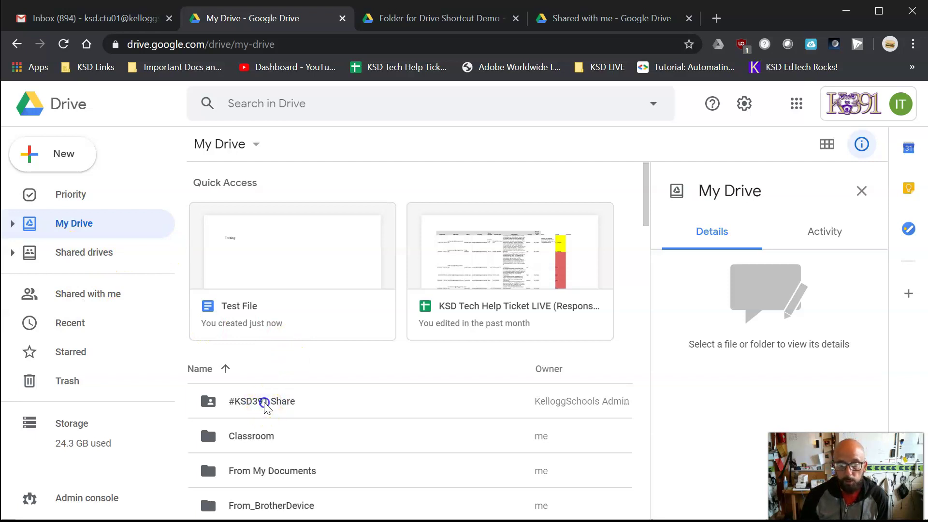
{"action": "left_click", "coordinate": [266, 415]}
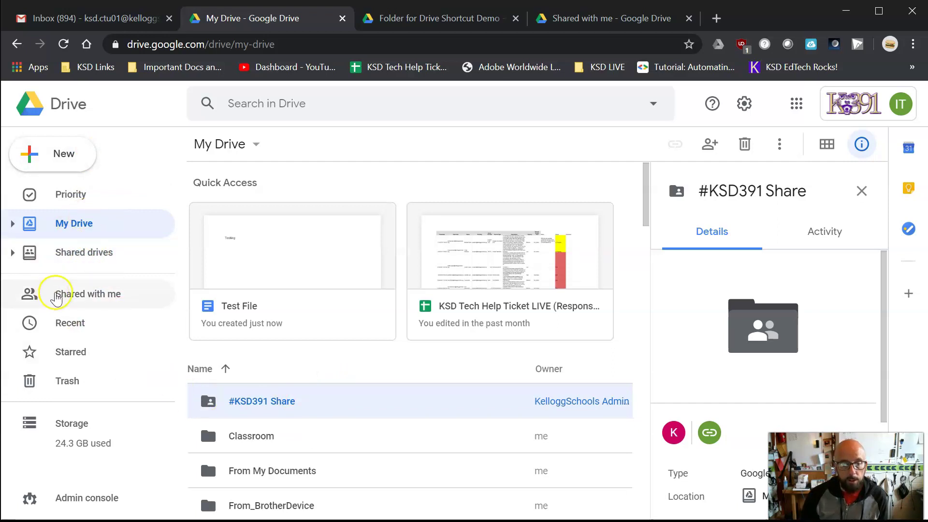
Step: Look through the files and folders in Shared with me and bring up the Drive search suggestions
{"action": "left_click", "coordinate": [78, 295]}
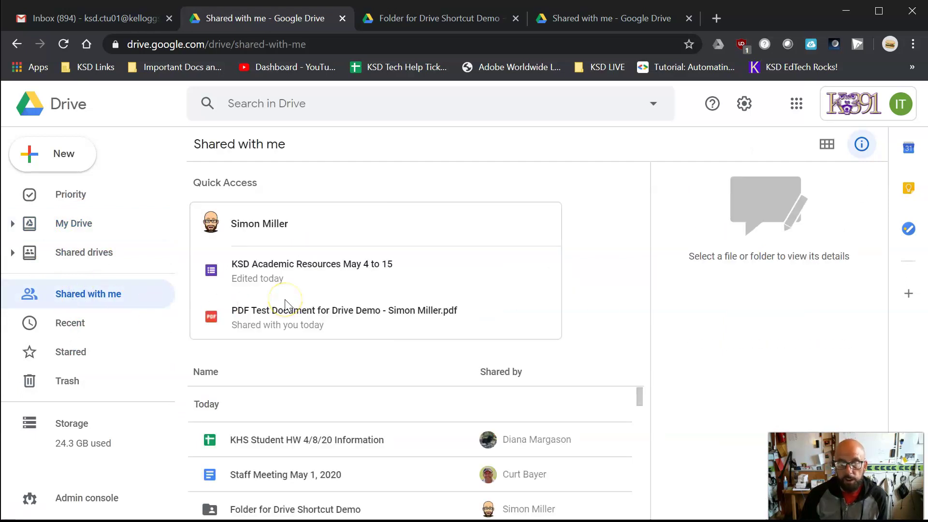
{"action": "scroll", "coordinate": [334, 343], "scroll_direction": "down", "scroll_amount": 8}
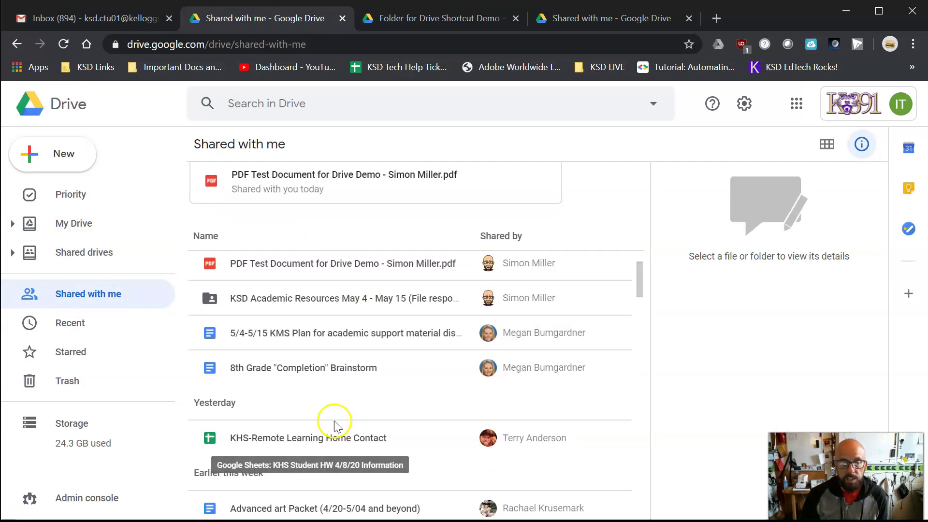
{"action": "scroll", "coordinate": [305, 358], "scroll_direction": "down", "scroll_amount": 10}
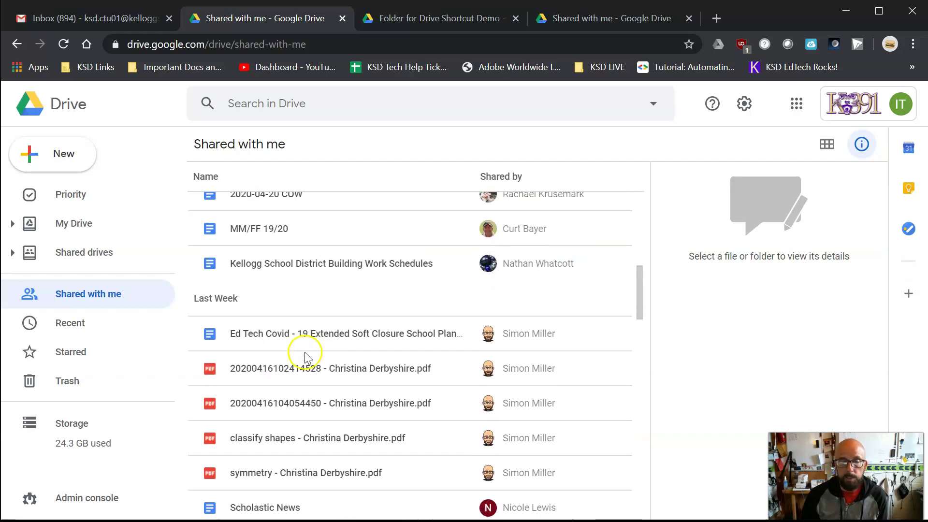
{"action": "scroll", "coordinate": [302, 355], "scroll_direction": "down", "scroll_amount": 5}
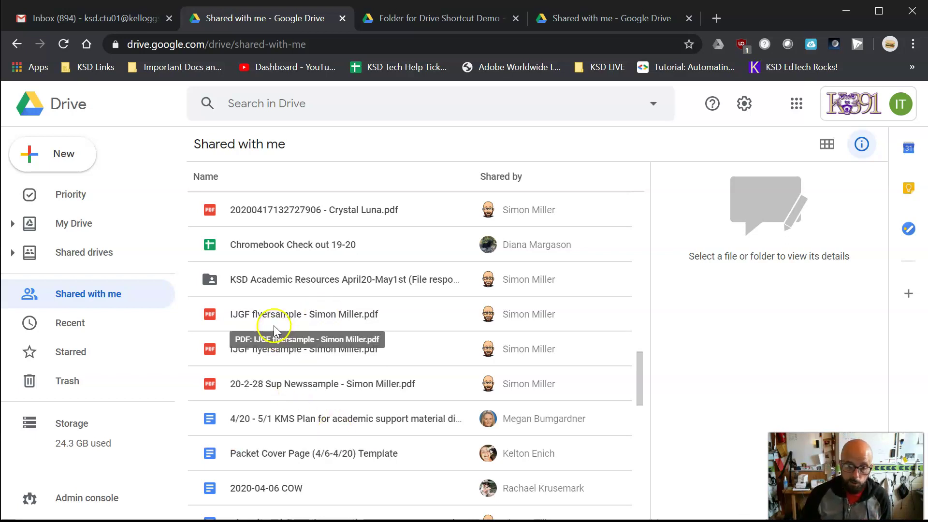
{"action": "scroll", "coordinate": [274, 326], "scroll_direction": "up", "scroll_amount": 15}
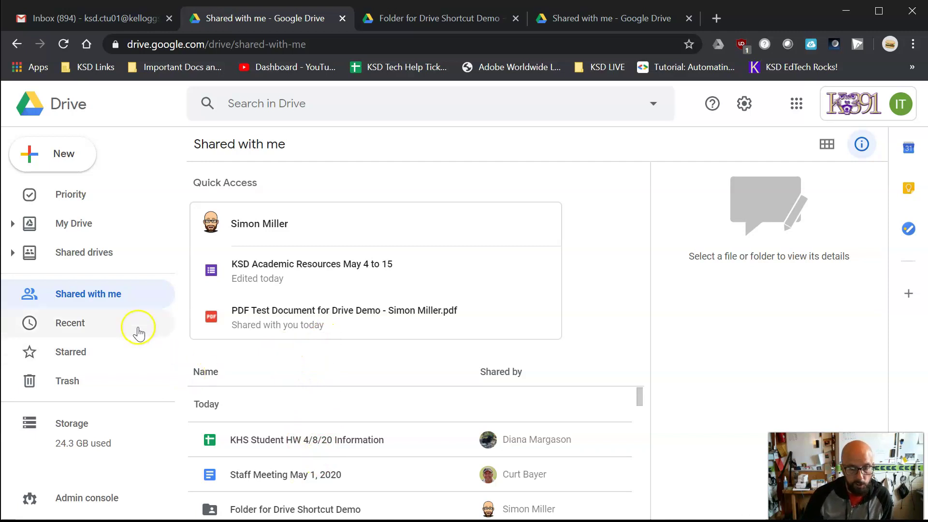
{"action": "left_click", "coordinate": [294, 101]}
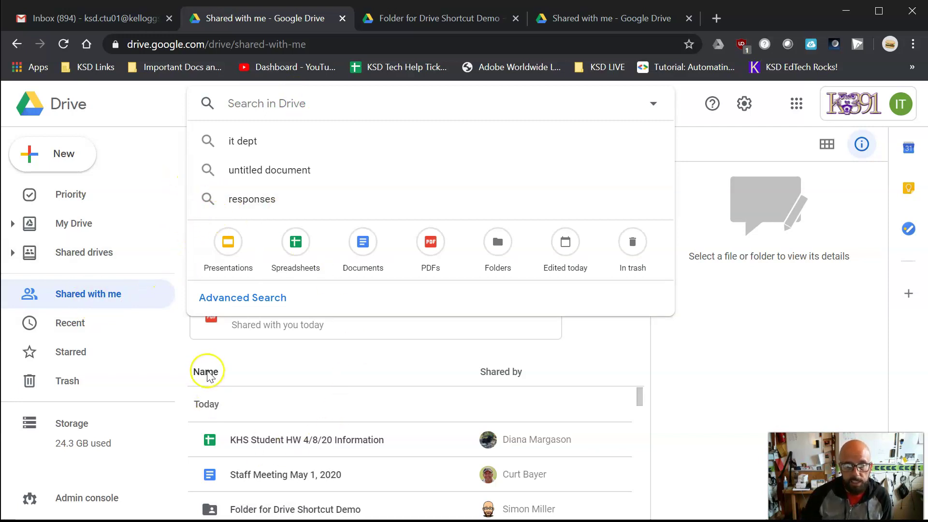
Step: Switch to Gmail and move the Folder for Drive Shortcut Demo invitation from Updates to Primary, applying this to future messages from its sender
{"action": "left_click", "coordinate": [65, 19]}
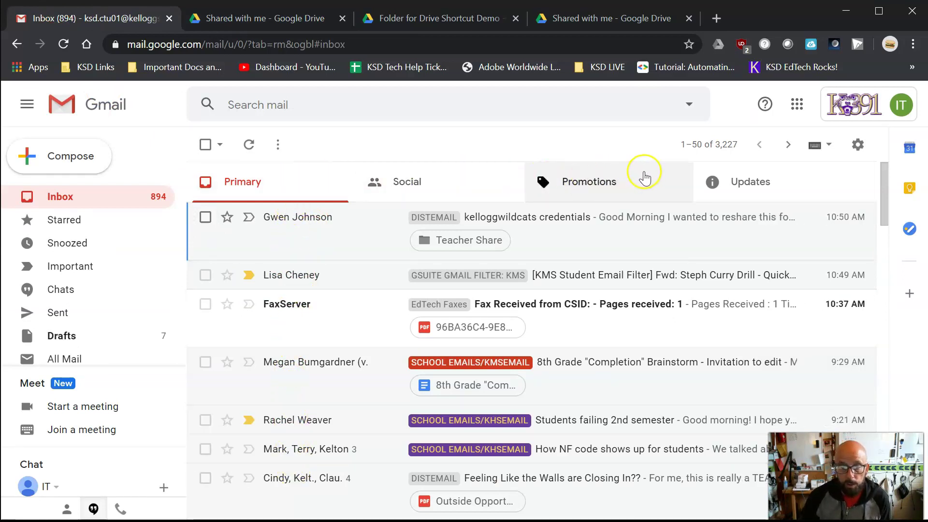
{"action": "left_click", "coordinate": [776, 182]}
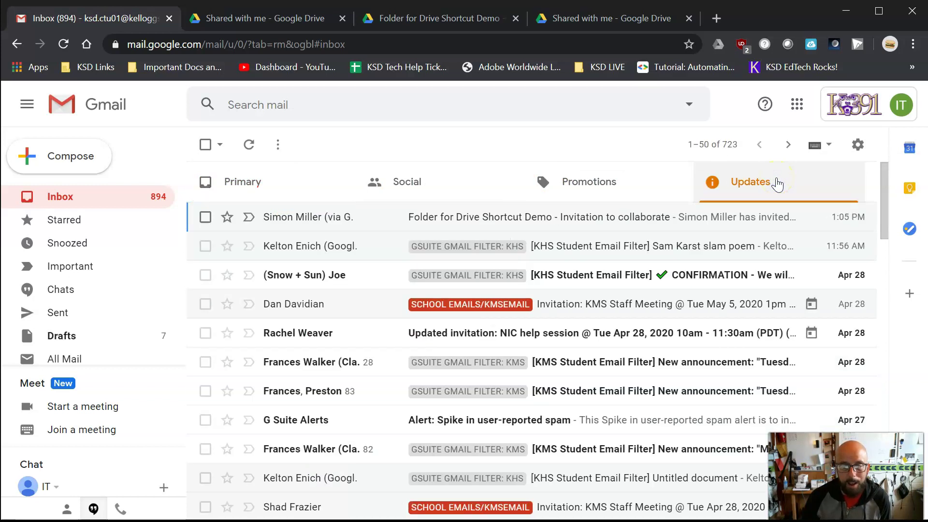
{"action": "mouse_move", "coordinate": [288, 225]}
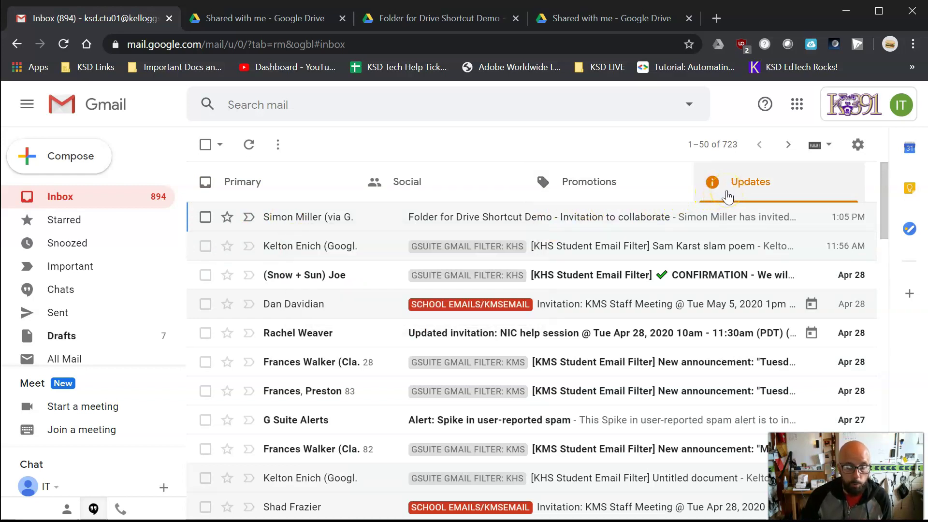
{"action": "left_click", "coordinate": [449, 223]}
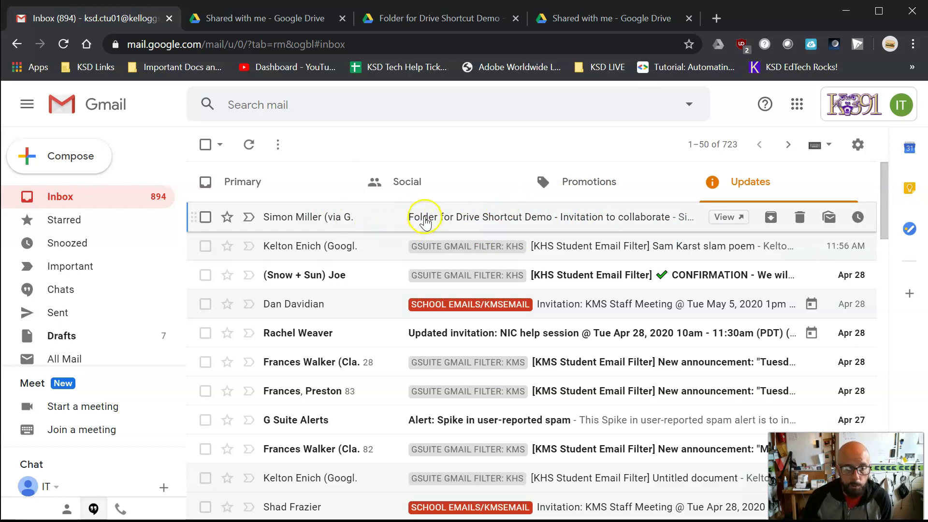
{"action": "left_click_drag", "start_coordinate": [425, 220], "coordinate": [218, 182]}
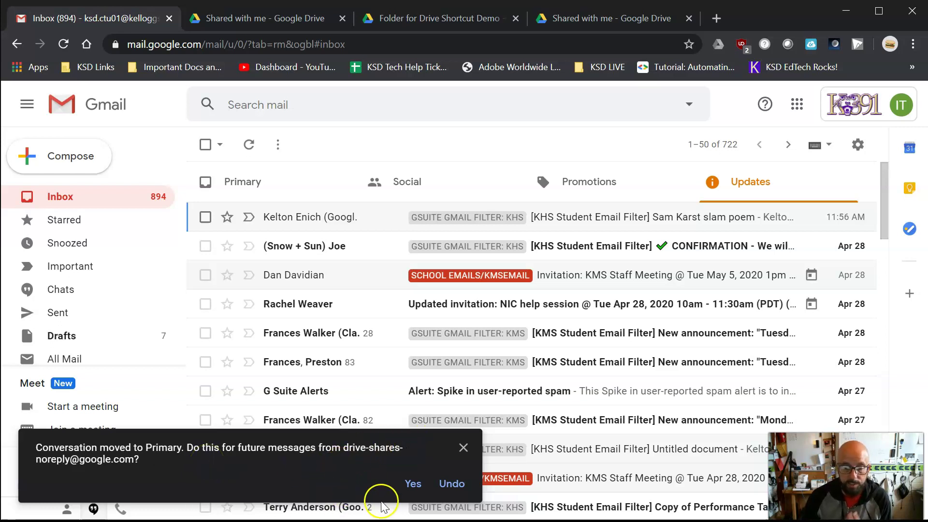
{"action": "left_click", "coordinate": [414, 484]}
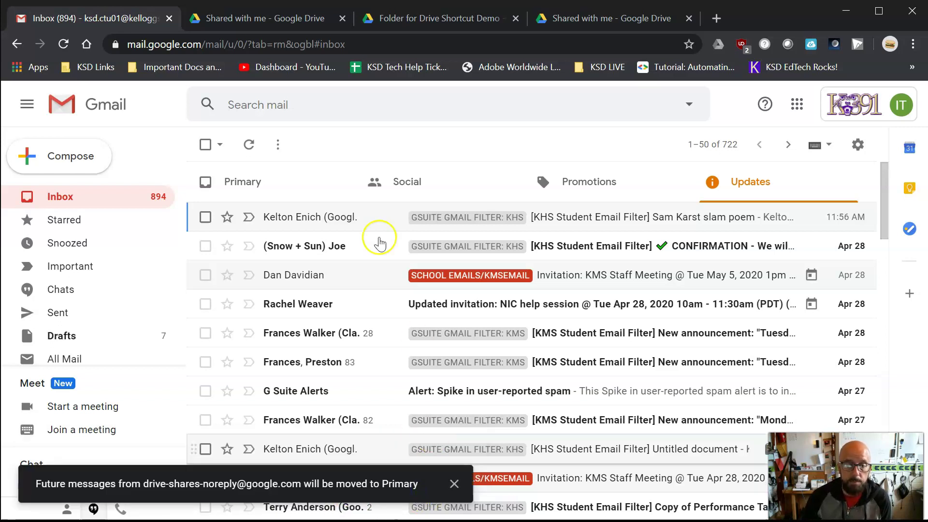
Step: Open the Folder for Drive Shortcut Demo invitation email from the Primary inbox category
{"action": "left_click", "coordinate": [242, 183]}
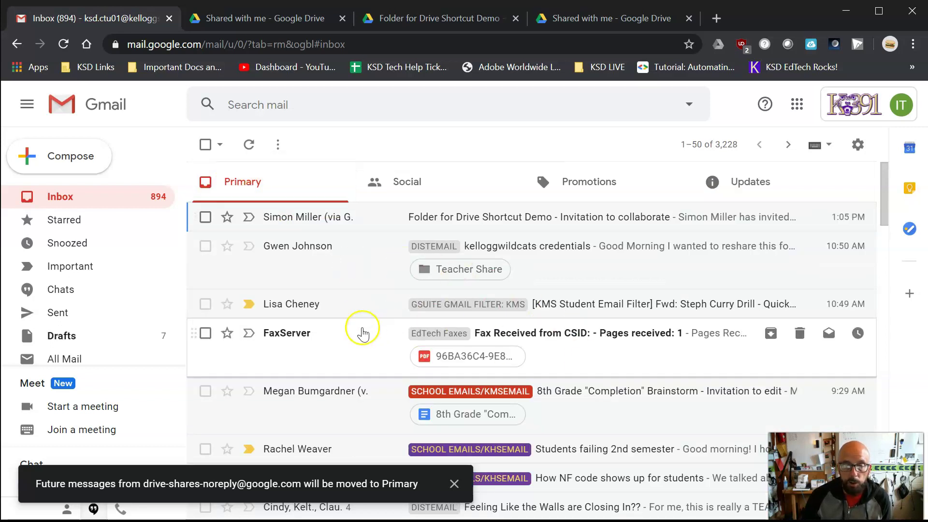
{"action": "left_click", "coordinate": [308, 374]}
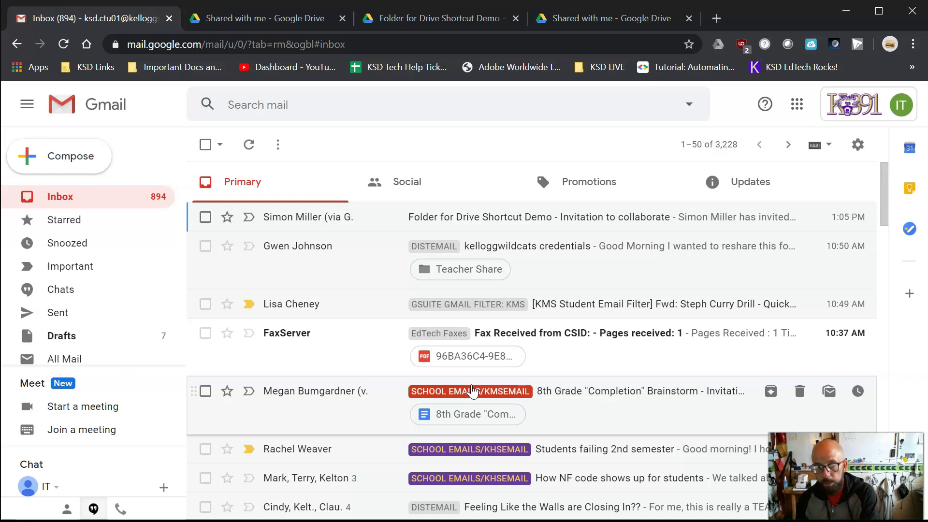
{"action": "left_click", "coordinate": [357, 273]}
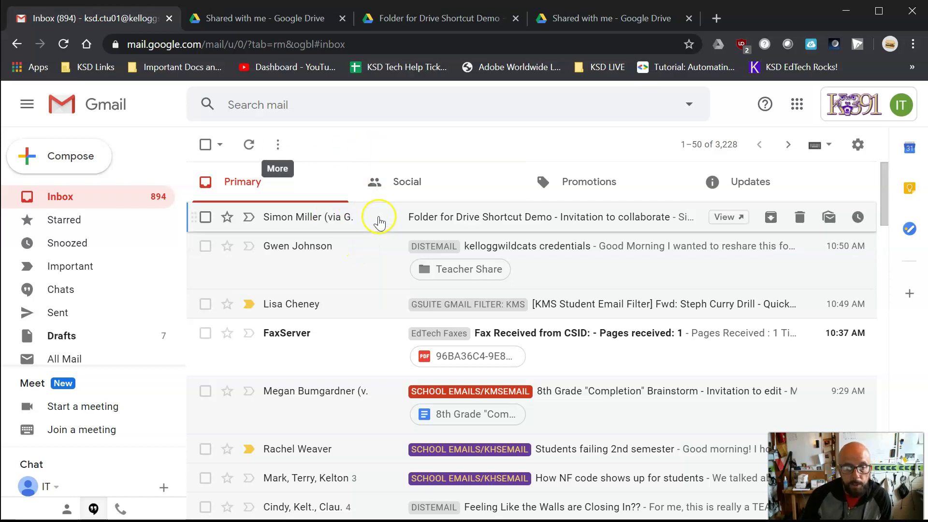
{"action": "left_click", "coordinate": [449, 221]}
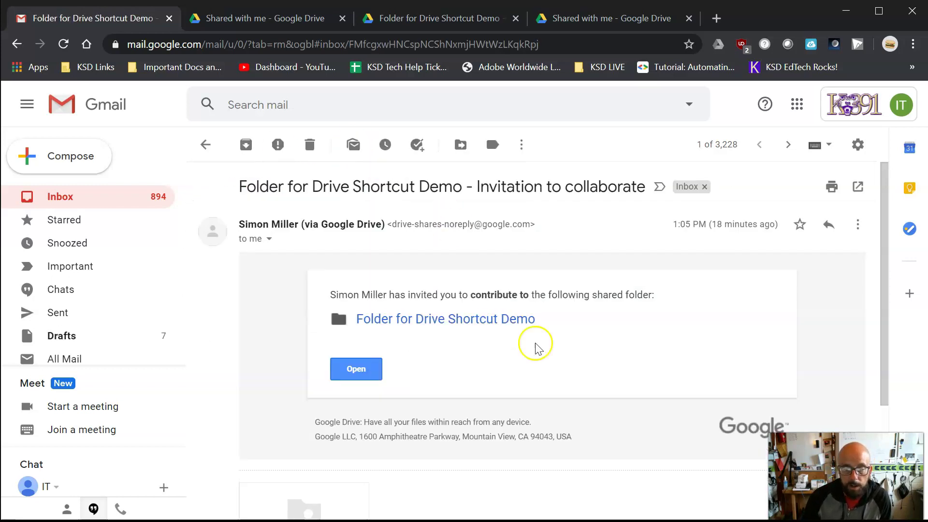
Step: View the shared folder linked in the invitation email in Google Drive and close its browser tab
{"action": "left_click", "coordinate": [442, 327]}
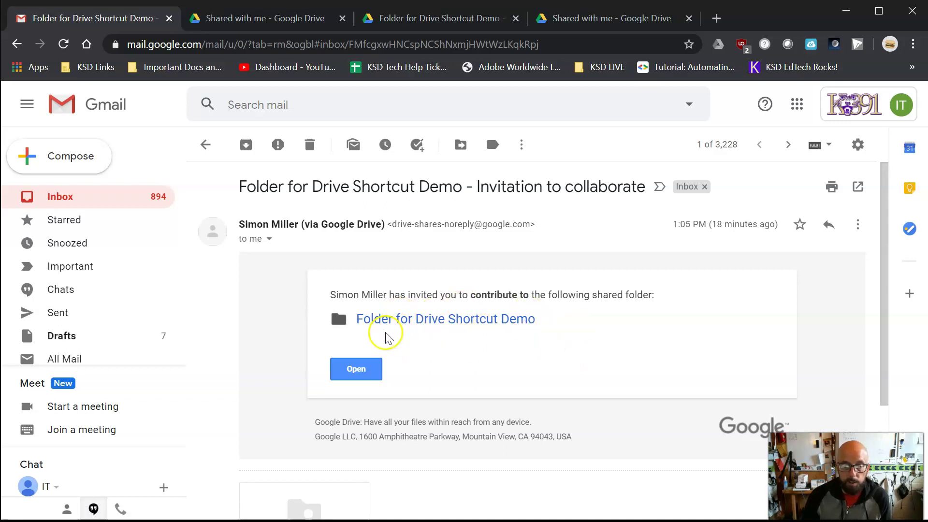
{"action": "left_click", "coordinate": [419, 317]}
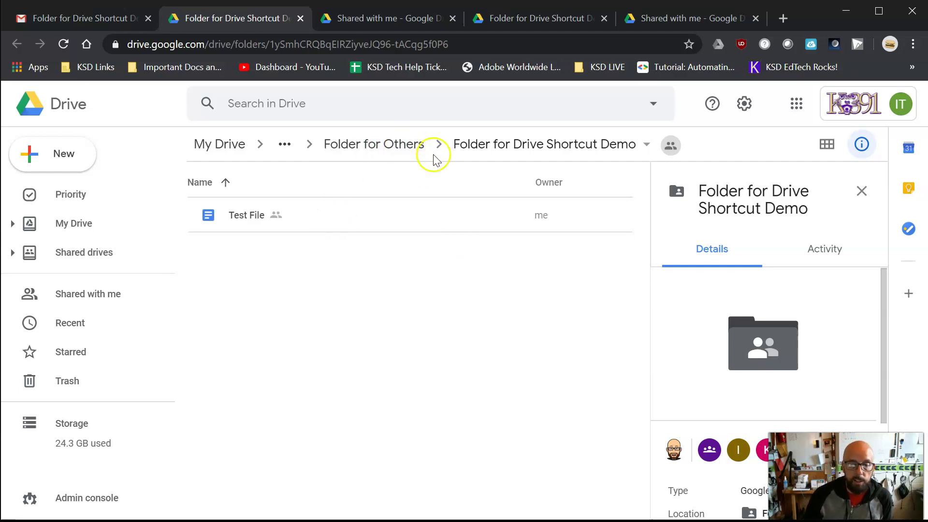
{"action": "left_click", "coordinate": [300, 18]}
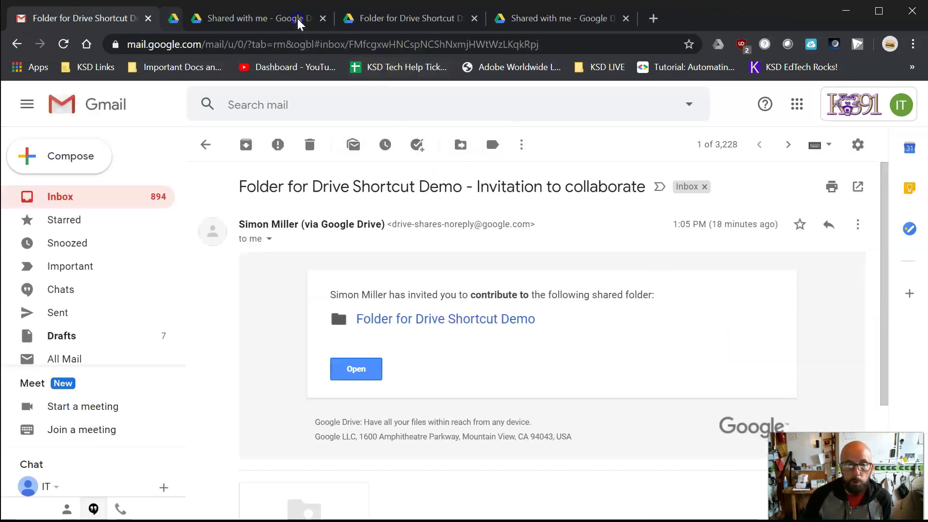
Step: Close the leftover Google Drive browser tabs, keeping only the Gmail invitation email open
{"action": "left_click", "coordinate": [300, 18]}
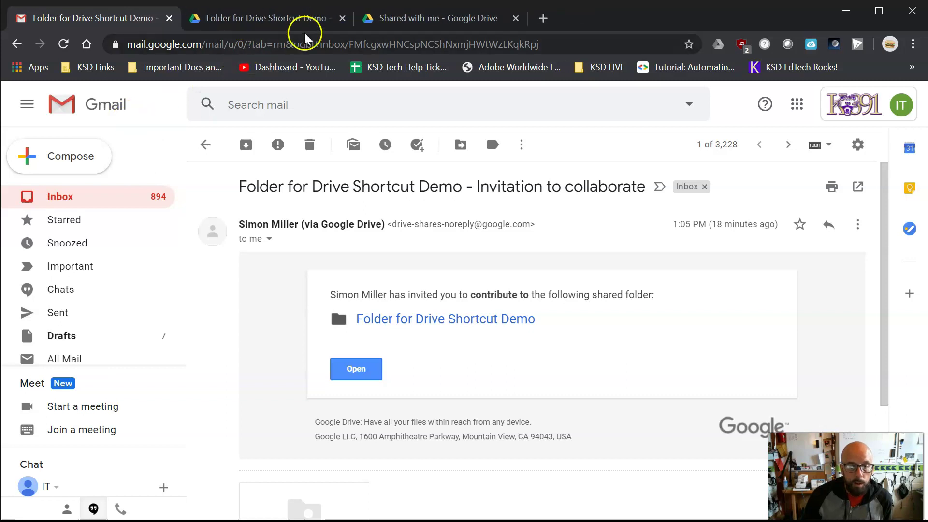
{"action": "left_click", "coordinate": [341, 18]}
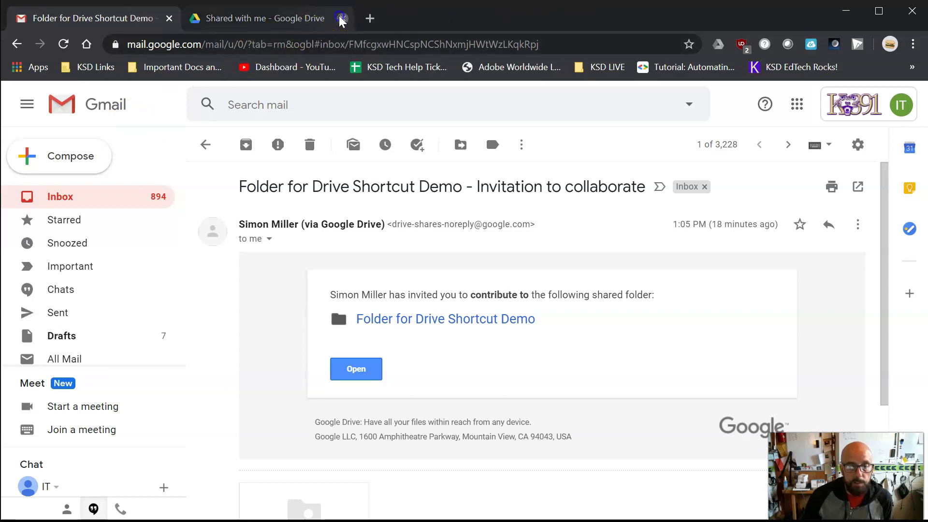
{"action": "left_click", "coordinate": [342, 19]}
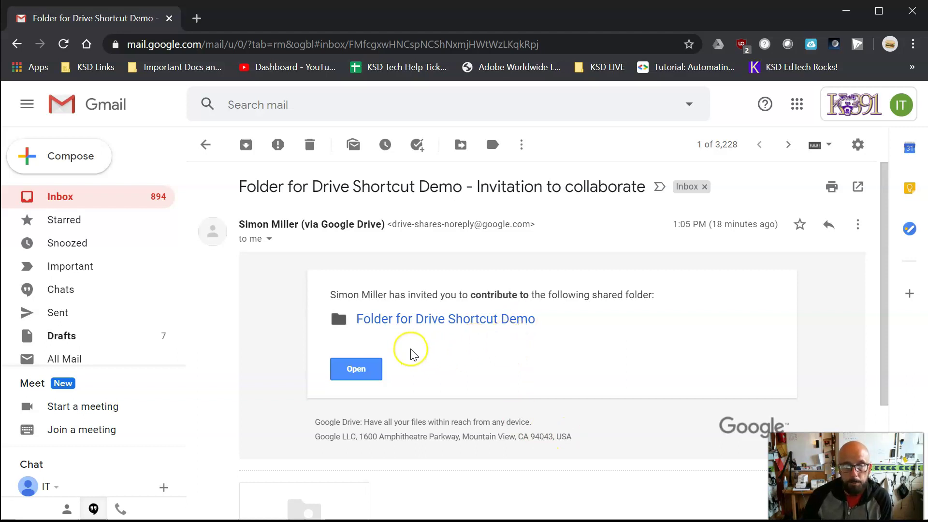
Step: Open Folder for Drive Shortcut Demo from the invitation email and start adding a shortcut to it, choosing My Drive as the location
{"action": "left_click", "coordinate": [410, 318]}
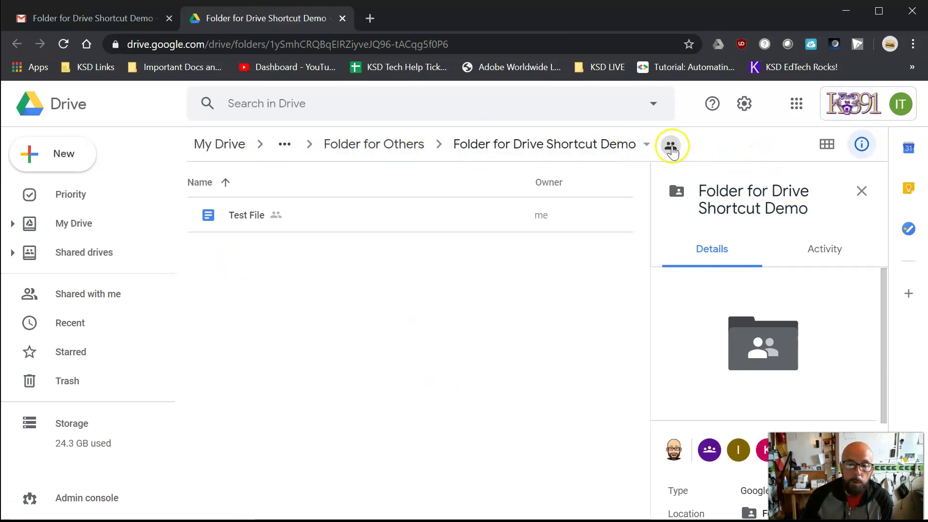
{"action": "left_click", "coordinate": [646, 146]}
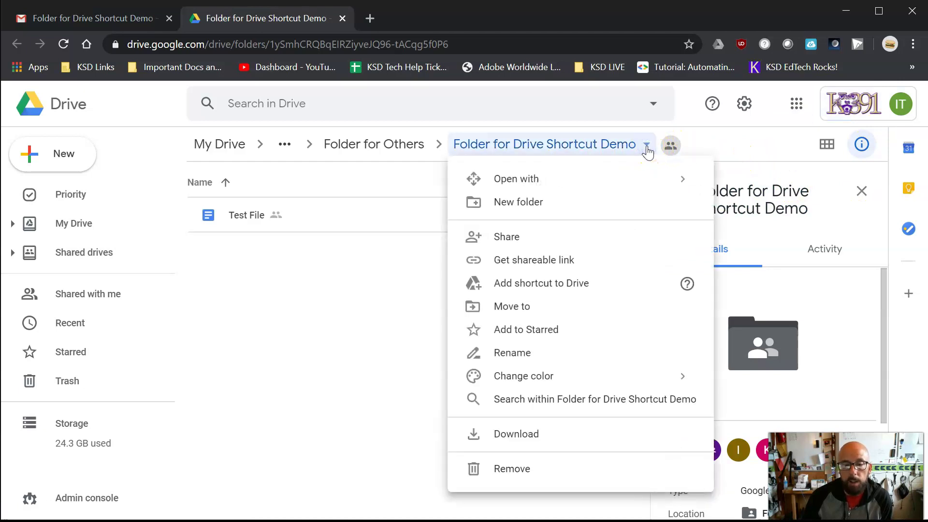
{"action": "left_click", "coordinate": [620, 294]}
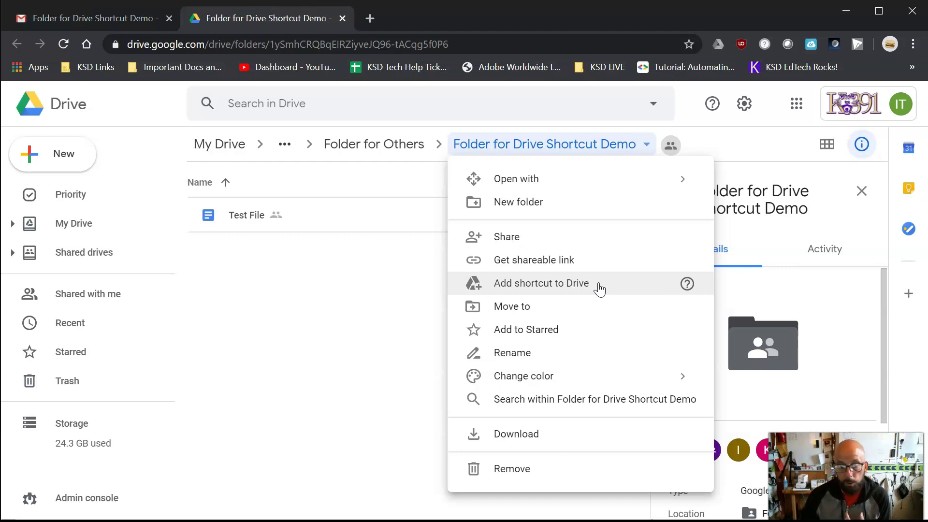
{"action": "left_click", "coordinate": [524, 310]}
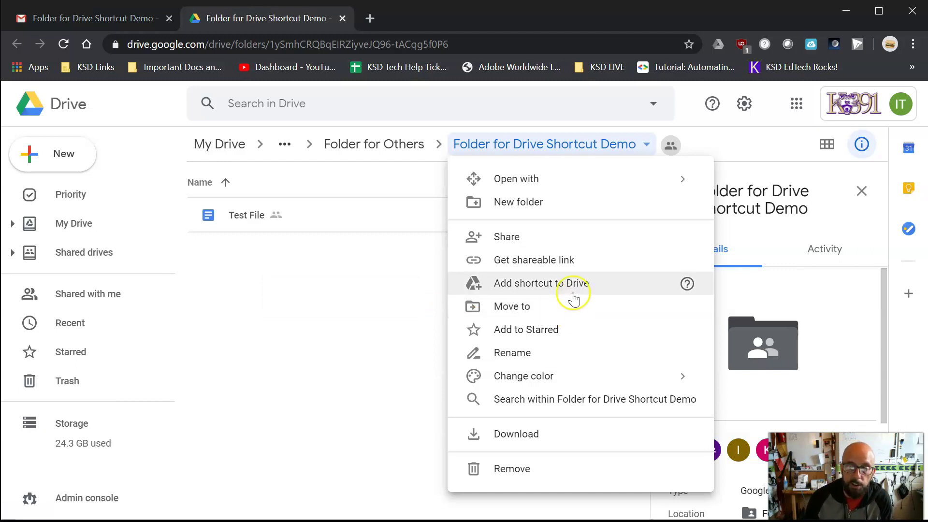
{"action": "left_click", "coordinate": [528, 287]}
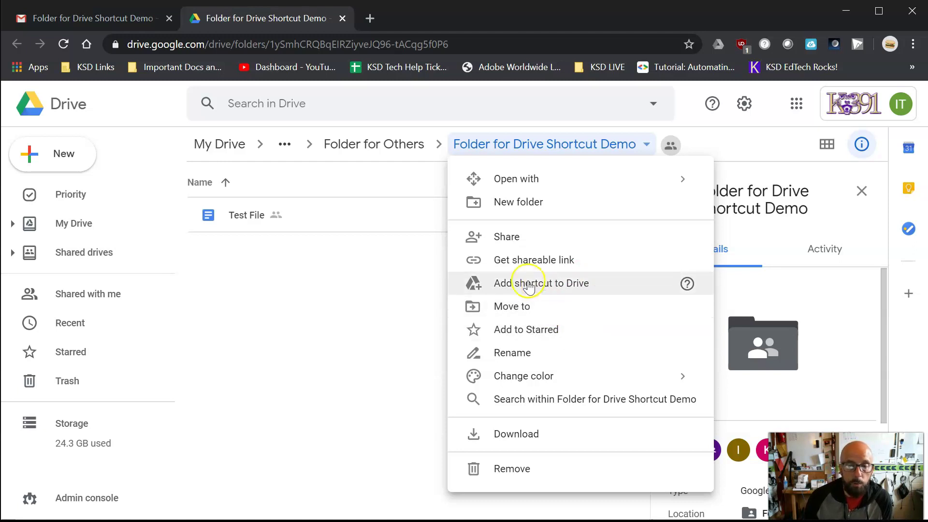
{"action": "left_click", "coordinate": [500, 290]}
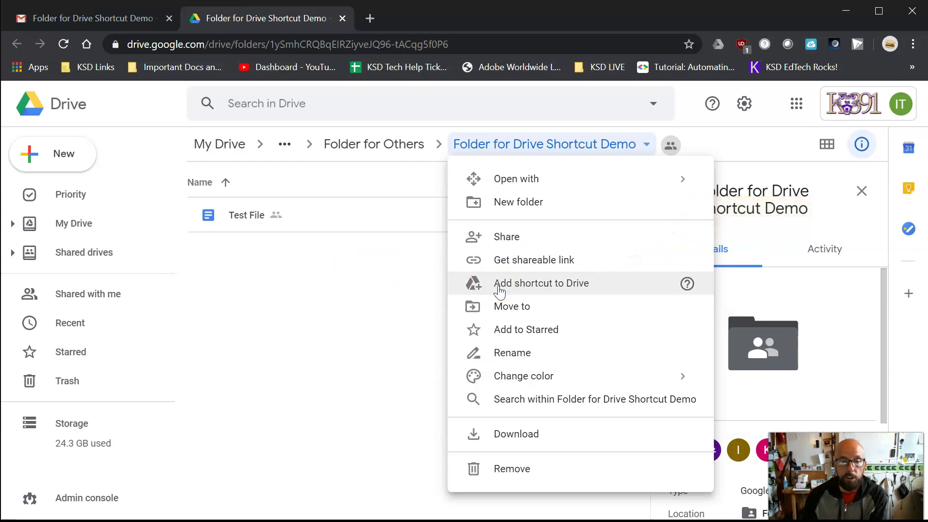
{"action": "left_click", "coordinate": [533, 286]}
{"action": "left_click", "coordinate": [538, 284]}
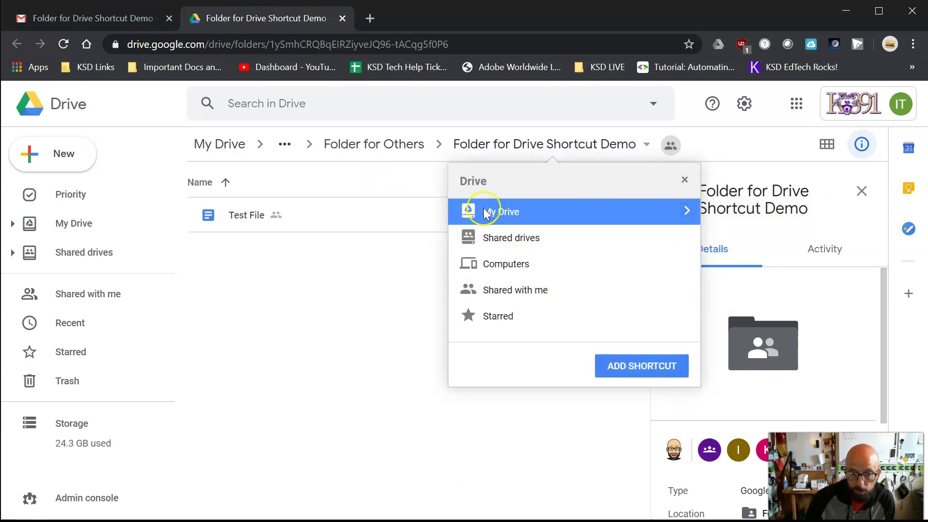
{"action": "left_click", "coordinate": [687, 211]}
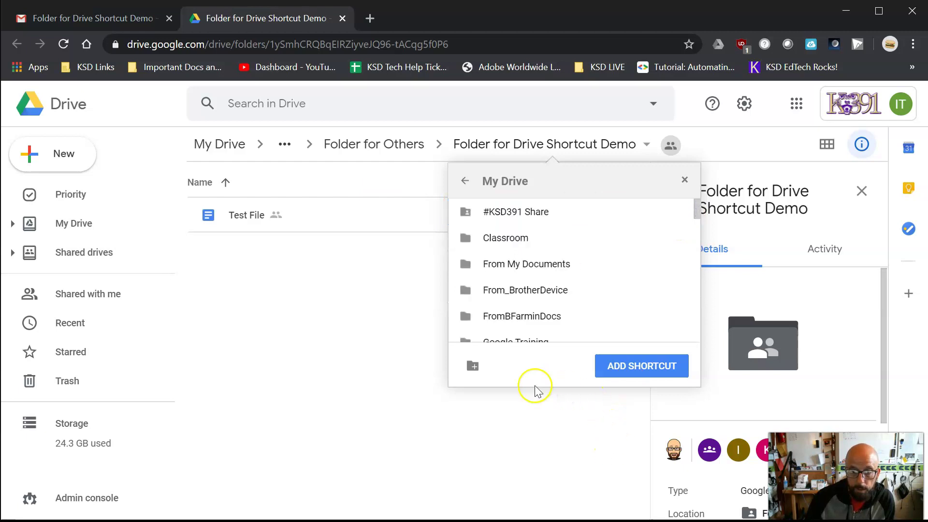
Step: Create a folder named "1 Important Files and Folders Shared with Me." in My Drive and add the shortcut inside it
{"action": "left_click", "coordinate": [473, 367]}
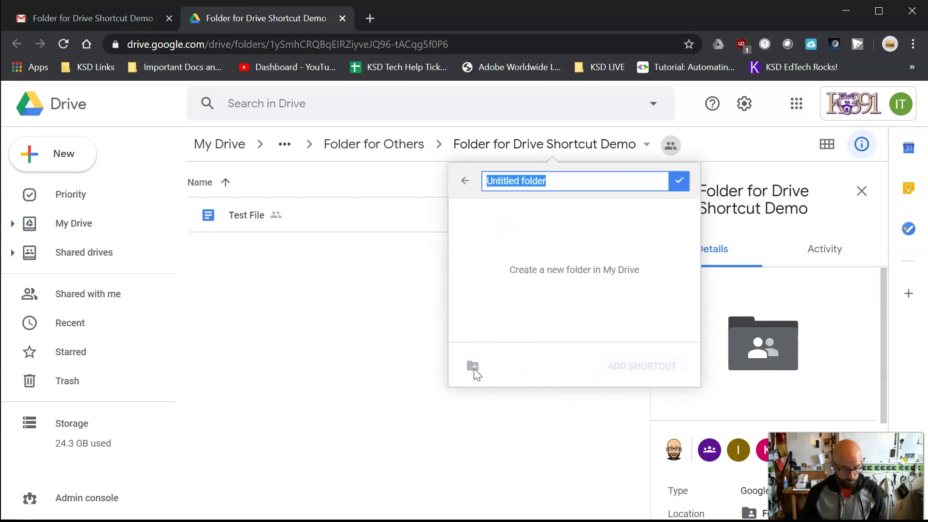
{"action": "type", "text": "1"}
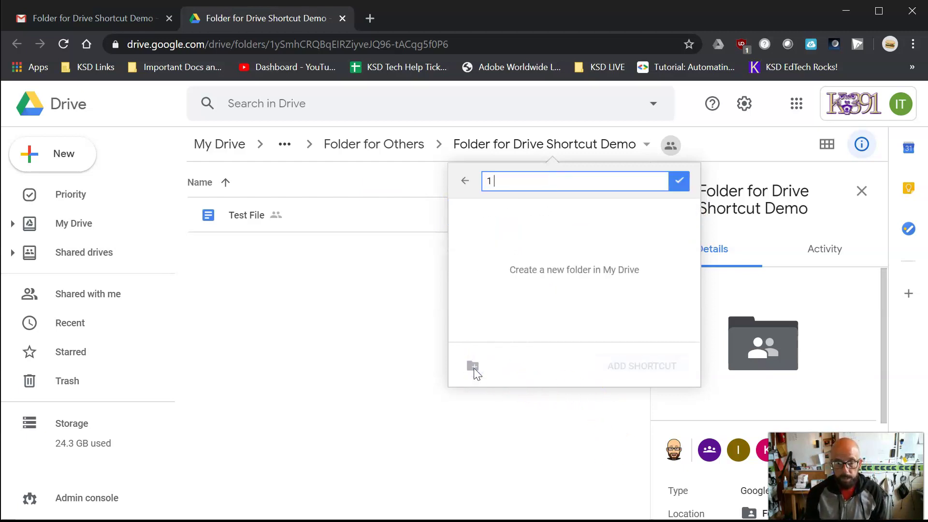
{"action": "type", "text": " Important Files and F"}
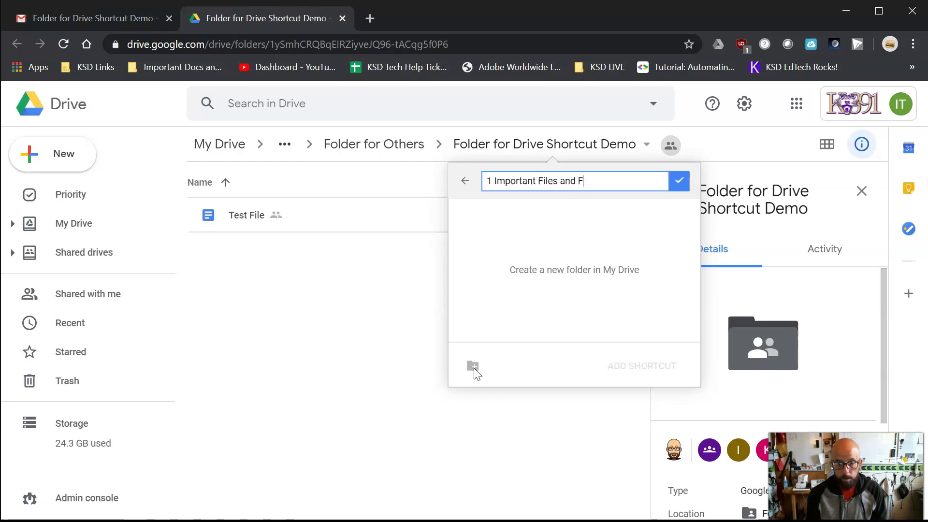
{"action": "type", "text": "olders Shared"}
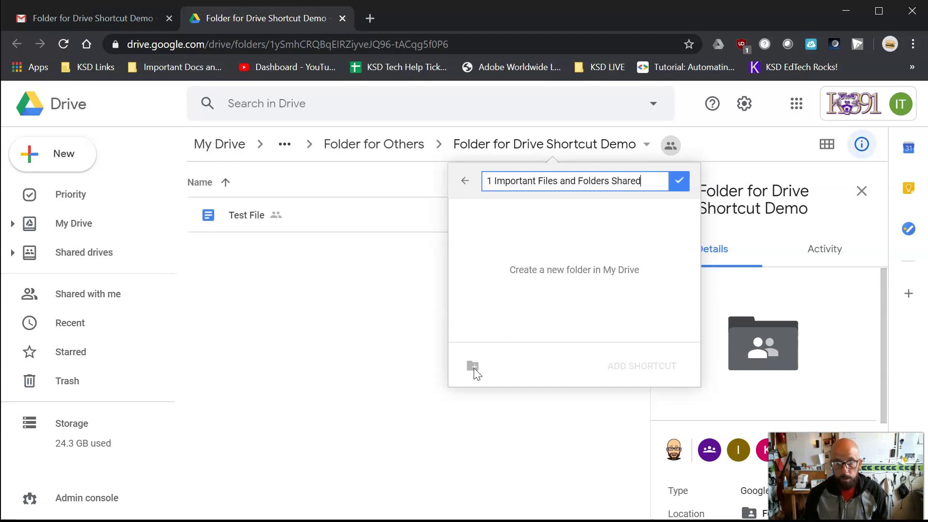
{"action": "type", "text": " jwith Me."}
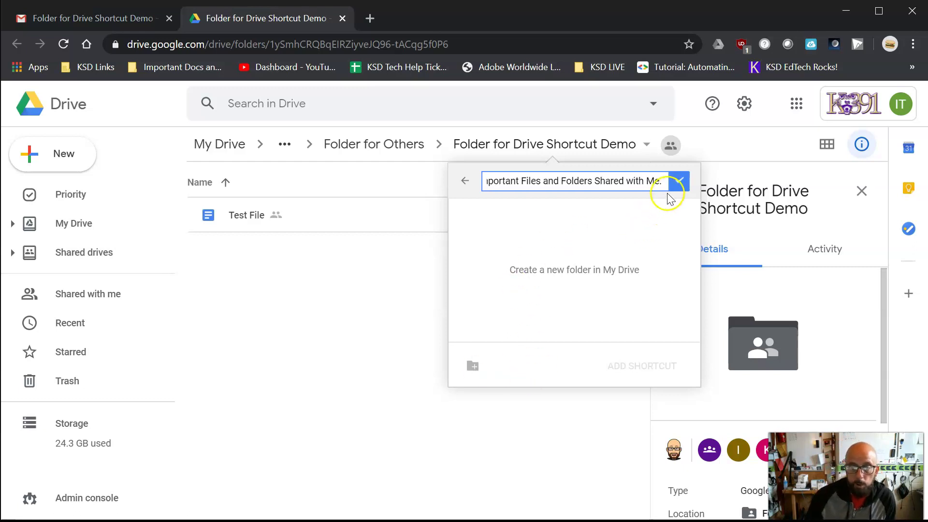
{"action": "left_click", "coordinate": [679, 182]}
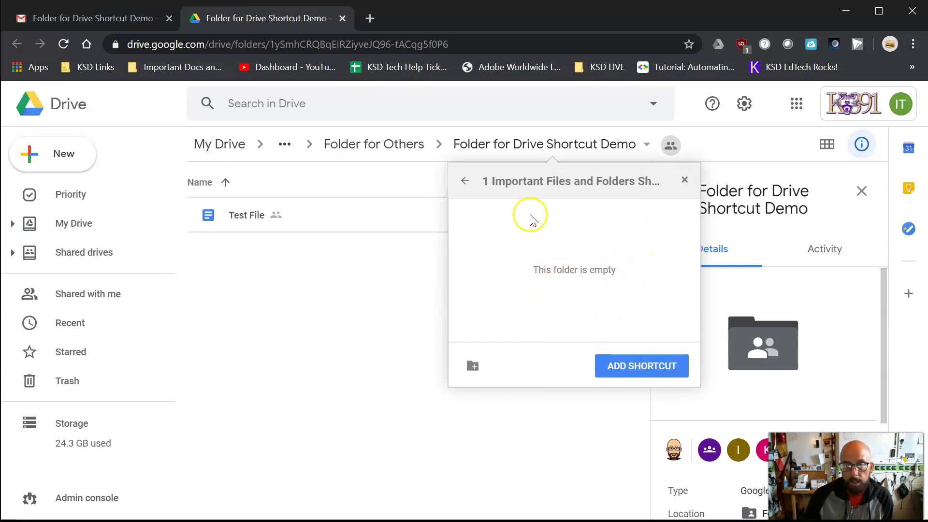
{"action": "left_click", "coordinate": [636, 367]}
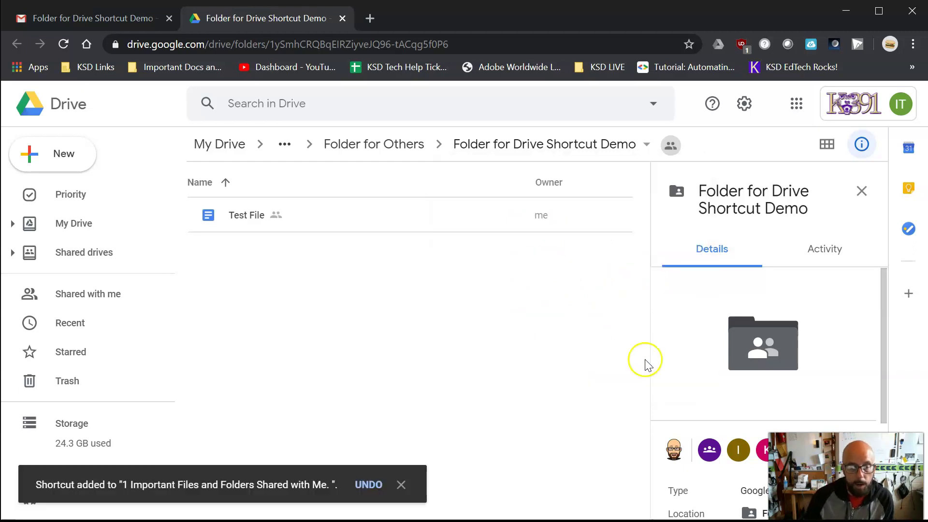
Step: Go to My Drive, hide the details pane, and open the "1 Important Files and Folders Shared with Me." folder
{"action": "left_click", "coordinate": [70, 224]}
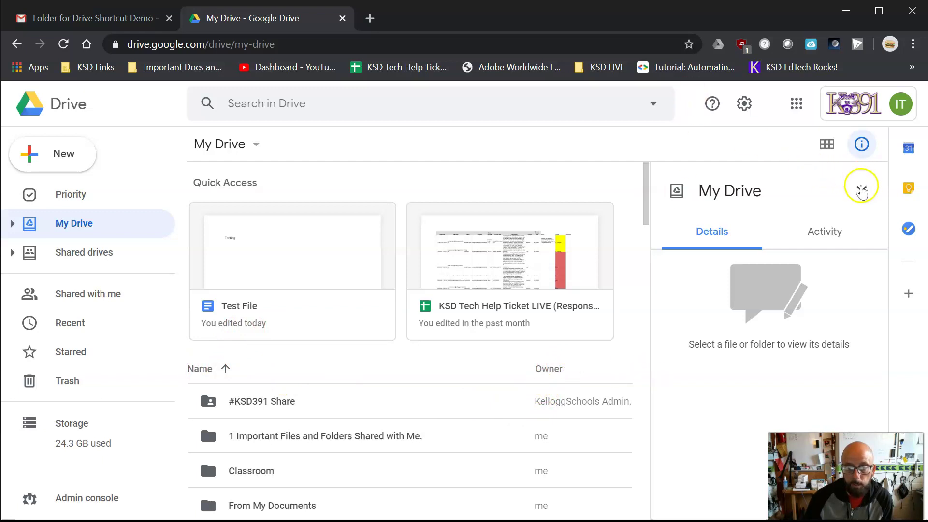
{"action": "left_click", "coordinate": [862, 191]}
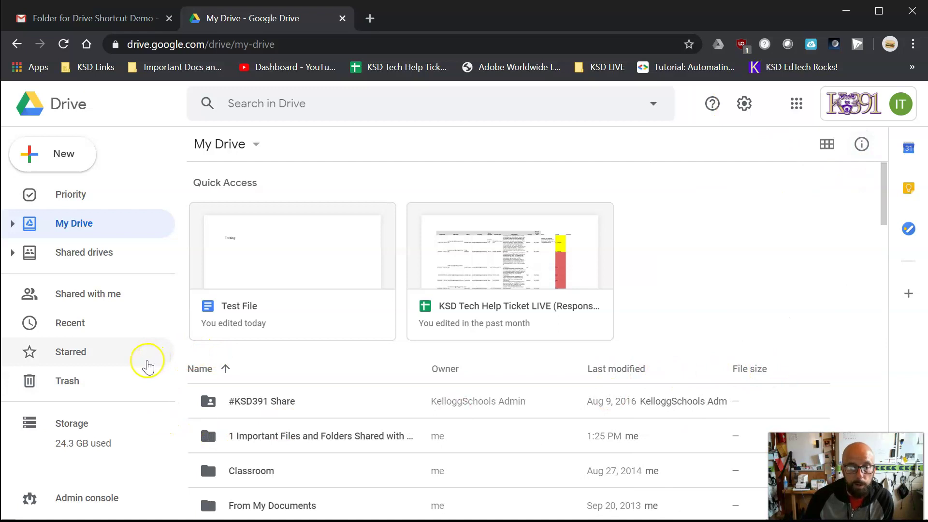
{"action": "scroll", "coordinate": [239, 383], "scroll_direction": "down", "scroll_amount": 3}
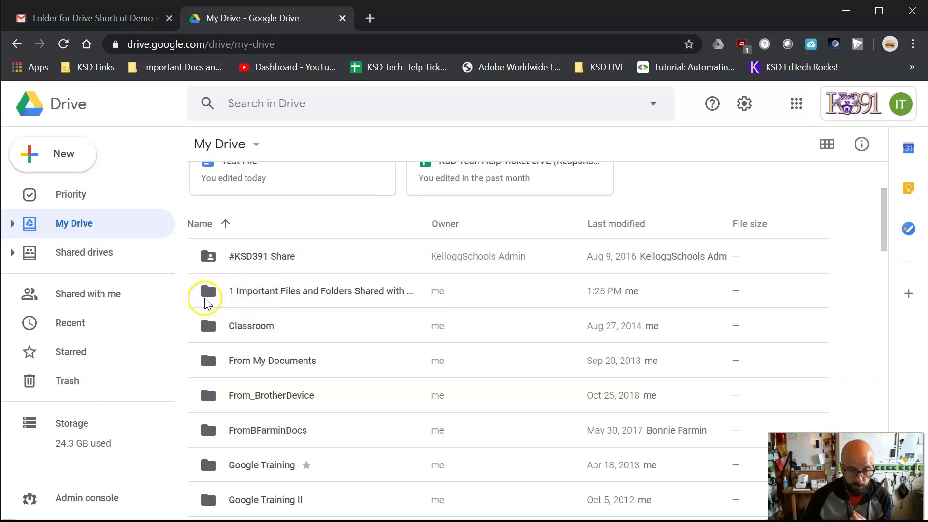
{"action": "left_click", "coordinate": [237, 292]}
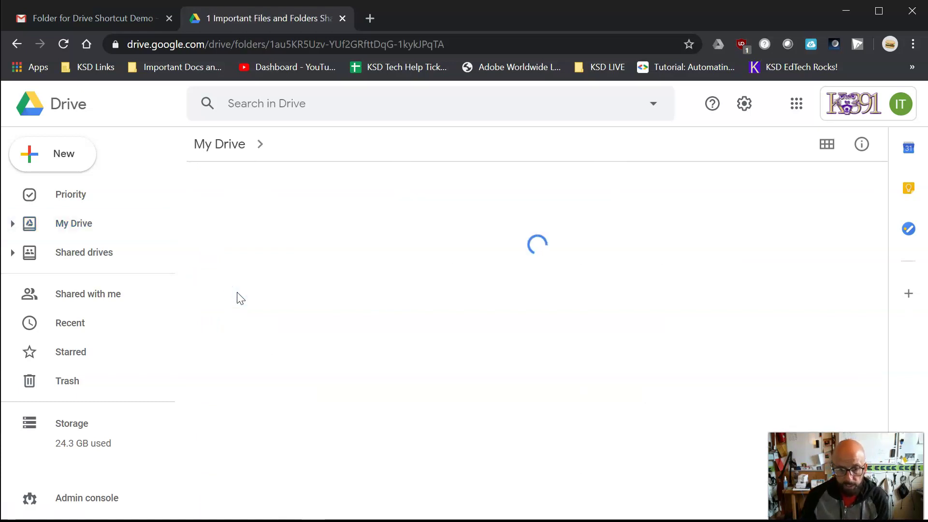
{"action": "left_click", "coordinate": [230, 229]}
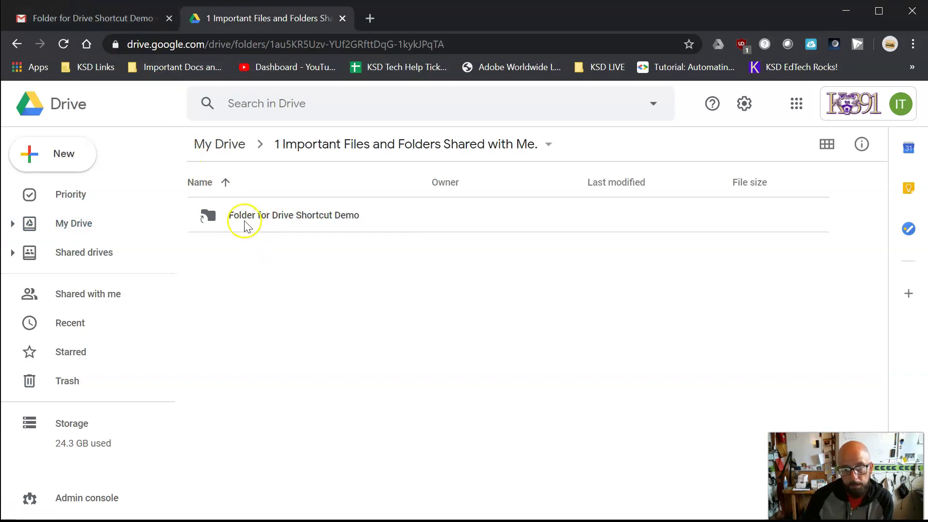
Step: Revisit the invitation email in Gmail and open the Folder for Drive Shortcut Demo shortcut back in Drive
{"action": "left_click", "coordinate": [55, 17]}
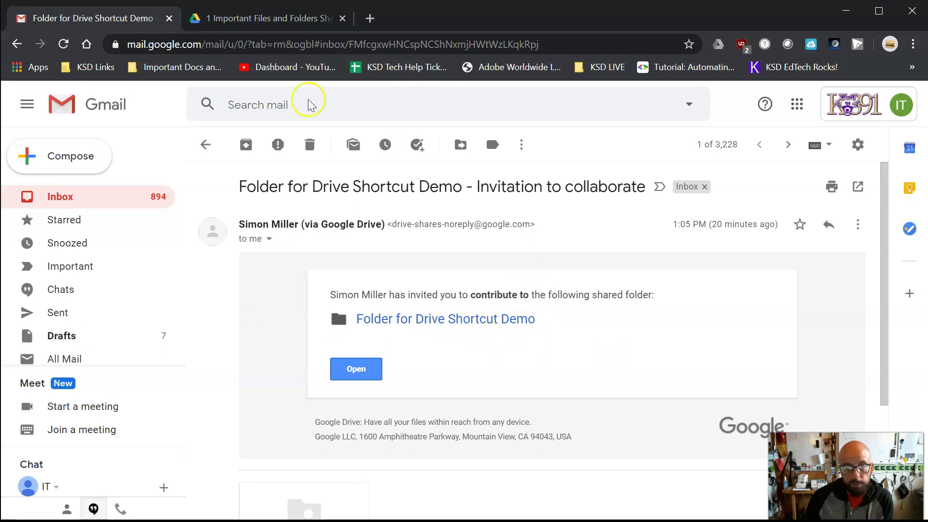
{"action": "left_click", "coordinate": [260, 18]}
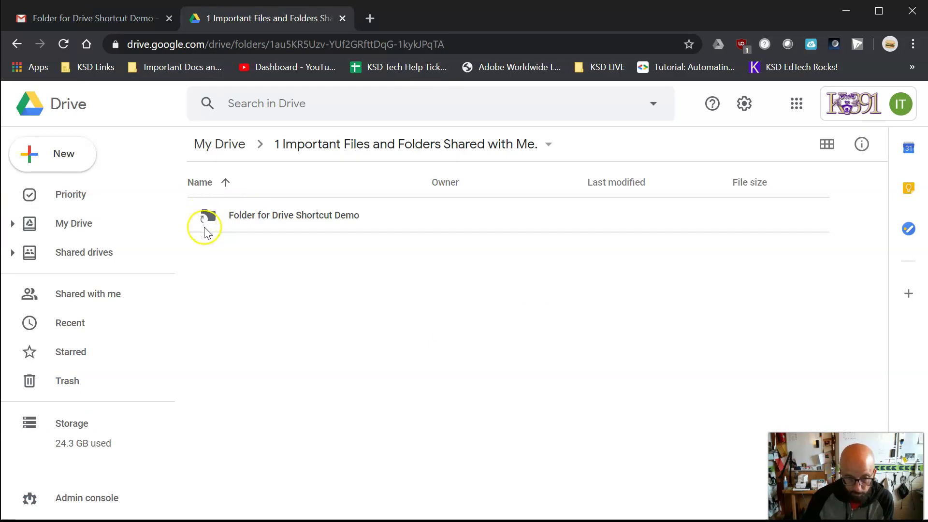
{"action": "double_click", "coordinate": [300, 225]}
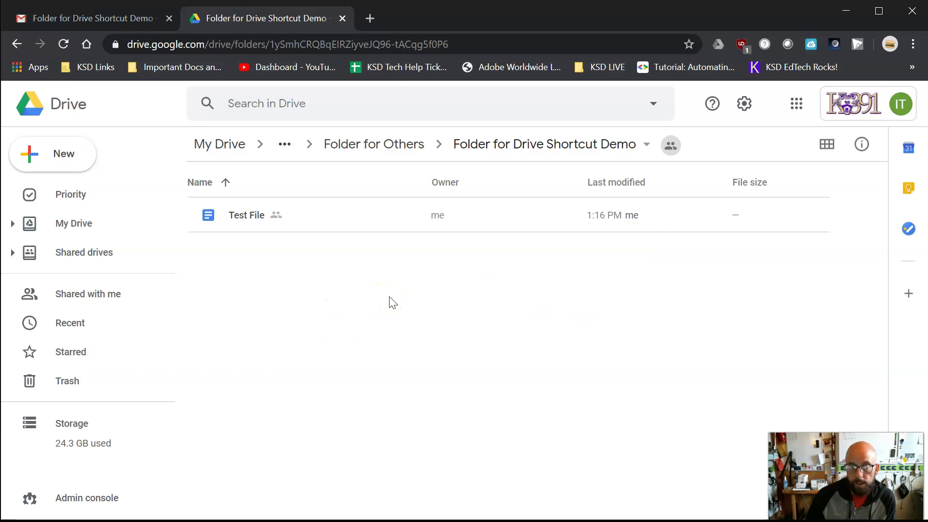
Step: Return to My Drive, reopen the shared folder from the Gmail invitation, and view the actions available for Test File
{"action": "left_click", "coordinate": [75, 224]}
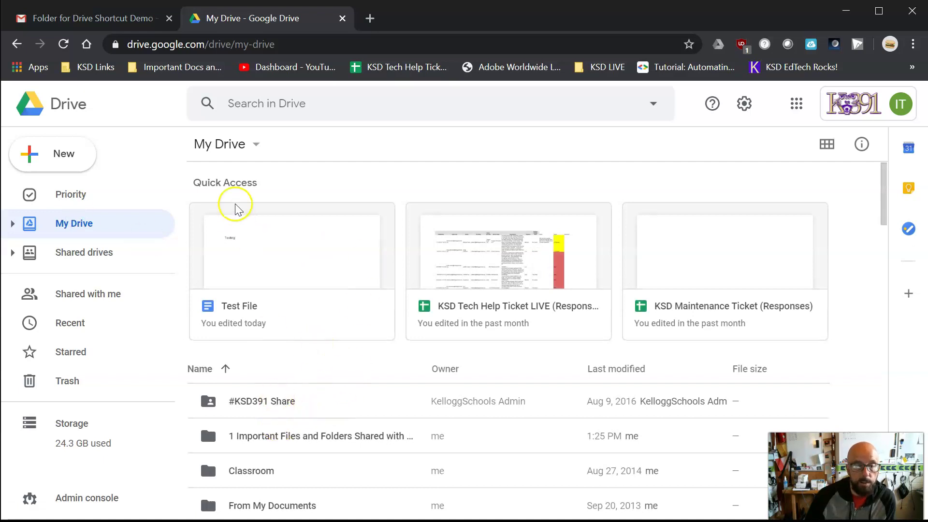
{"action": "left_click", "coordinate": [82, 18]}
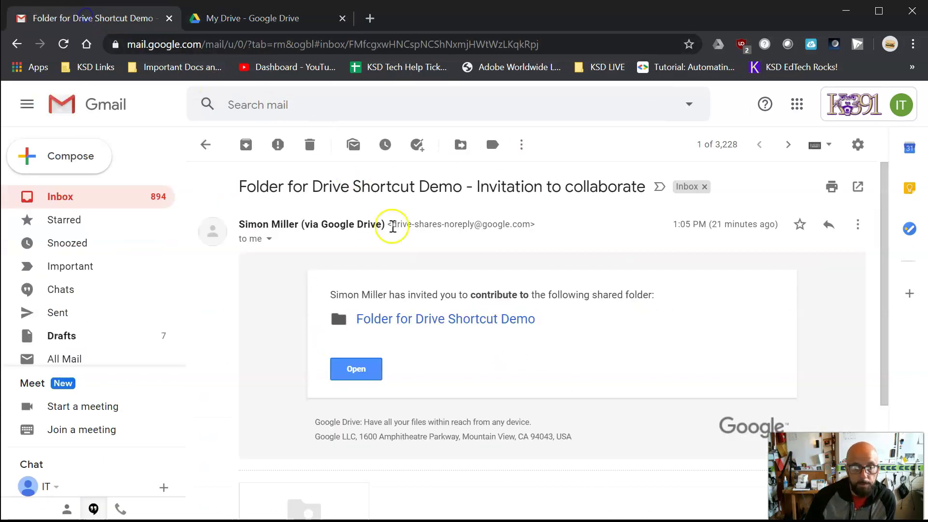
{"action": "left_click", "coordinate": [487, 322]}
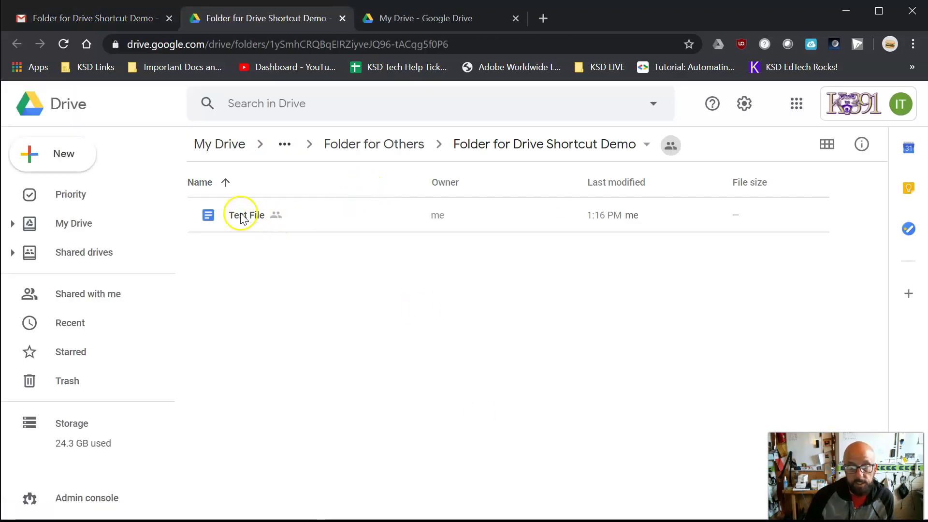
{"action": "left_click", "coordinate": [240, 214]}
{"action": "right_click", "coordinate": [240, 215]}
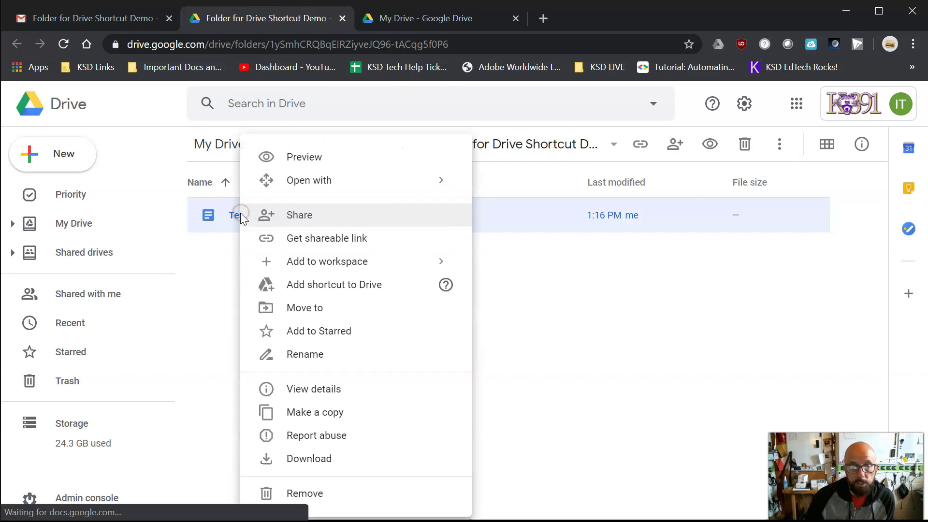
{"action": "left_click", "coordinate": [215, 274]}
{"action": "right_click", "coordinate": [234, 223]}
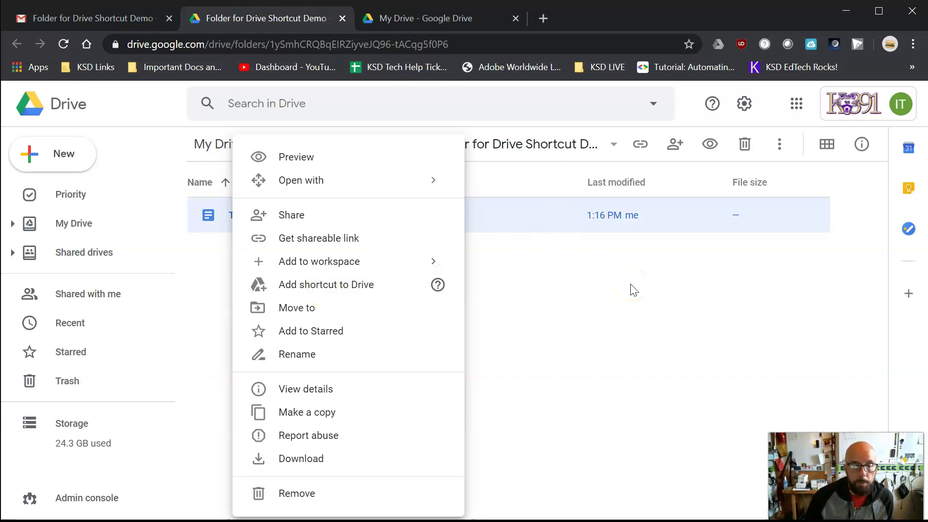
{"action": "left_click", "coordinate": [634, 290]}
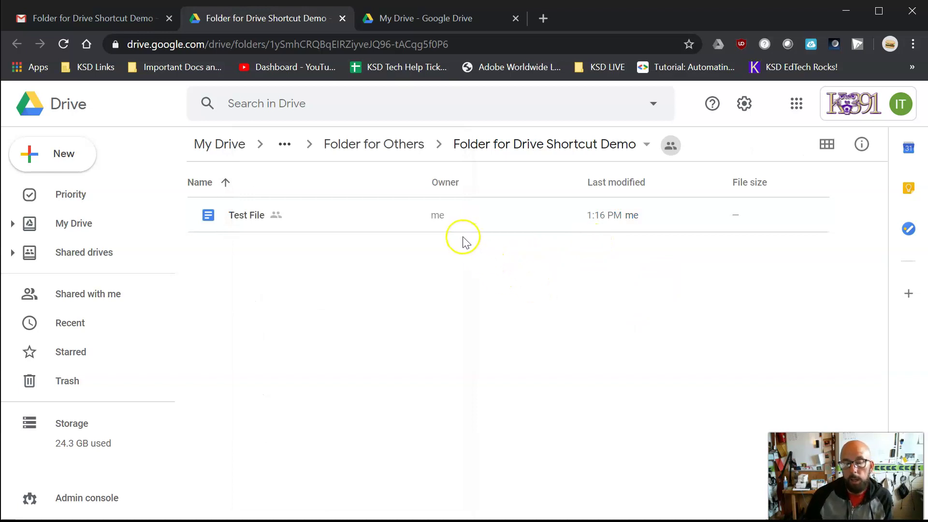
Step: Reach Folder for Drive Shortcut Demo from My Drive through its shortcut in "1 Important Files and Folders Shared with Me."
{"action": "left_click", "coordinate": [84, 225]}
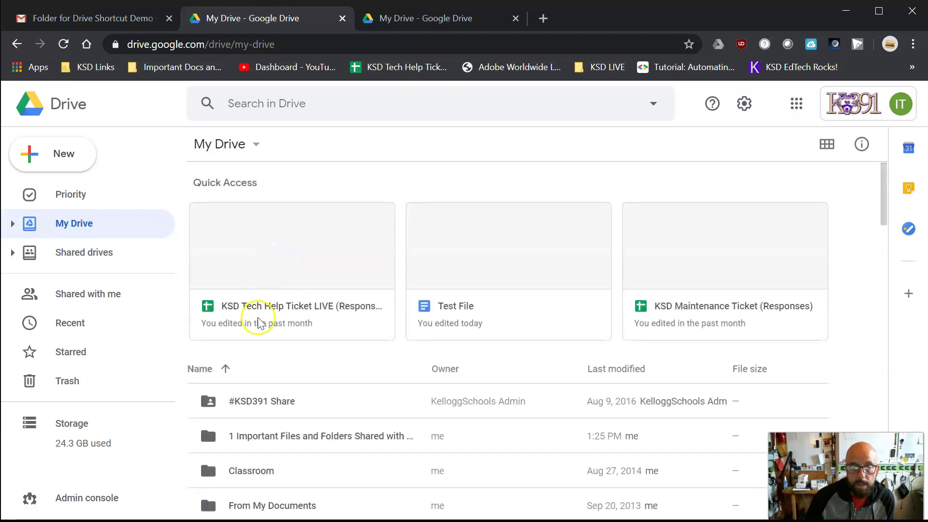
{"action": "double_click", "coordinate": [256, 435]}
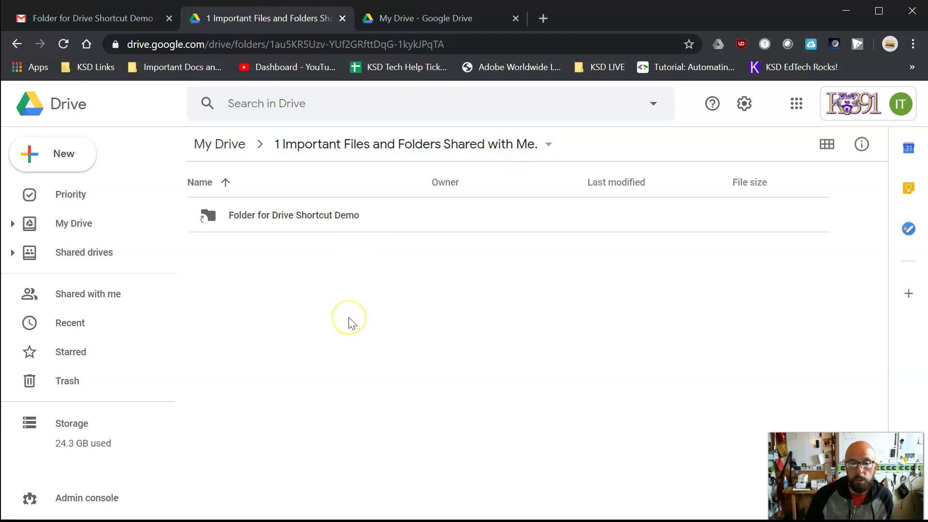
{"action": "double_click", "coordinate": [292, 217]}
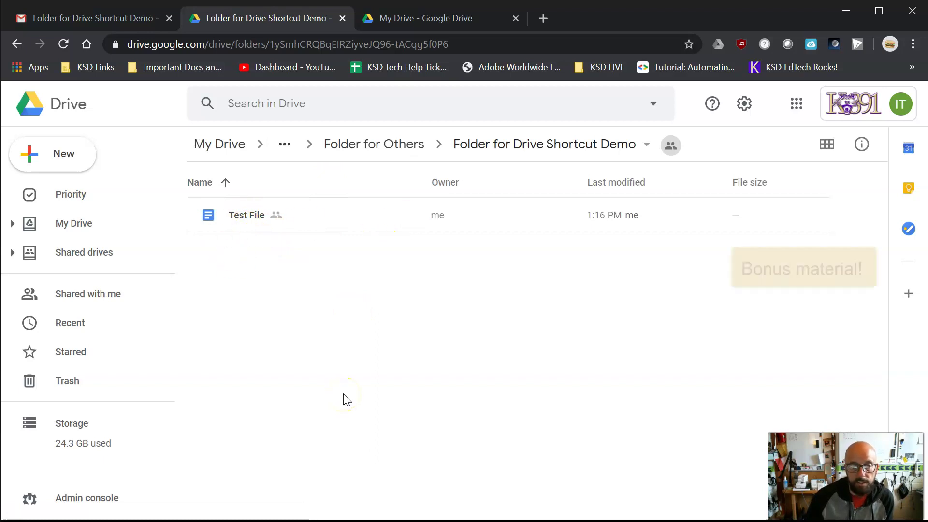
Step: Close the extra My Drive browser tab and return to the Folder for Drive Shortcut Demo invitation email in Gmail
{"action": "left_click", "coordinate": [358, 19]}
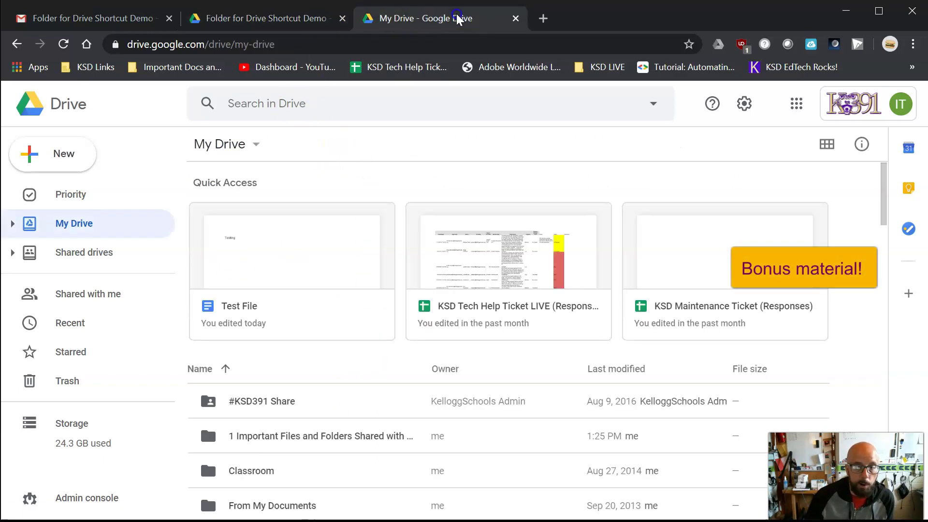
{"action": "left_click", "coordinate": [515, 17]}
{"action": "left_click", "coordinate": [112, 18]}
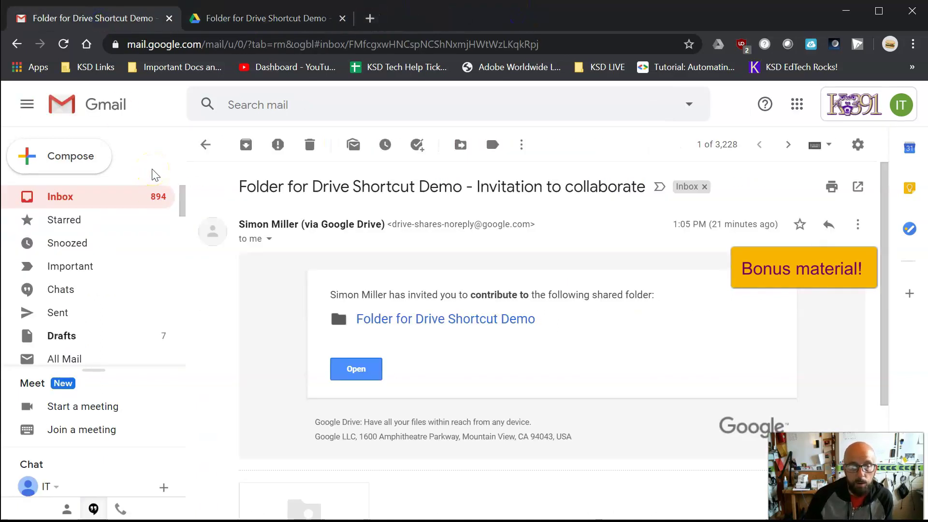
{"action": "left_click", "coordinate": [209, 184]}
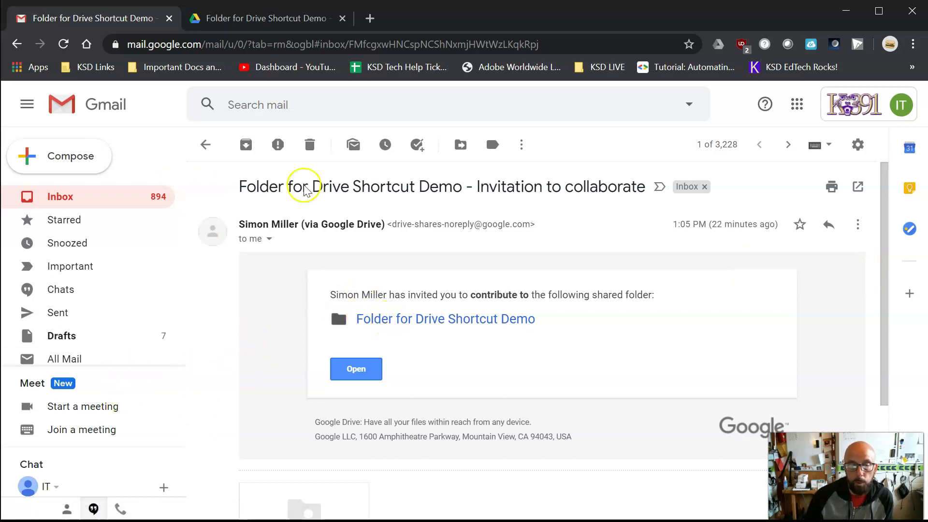
Step: Switch back to Google Drive and open "1 Important Files and Folders Shared with Me." from My Drive to view its shortcut
{"action": "left_click", "coordinate": [235, 20]}
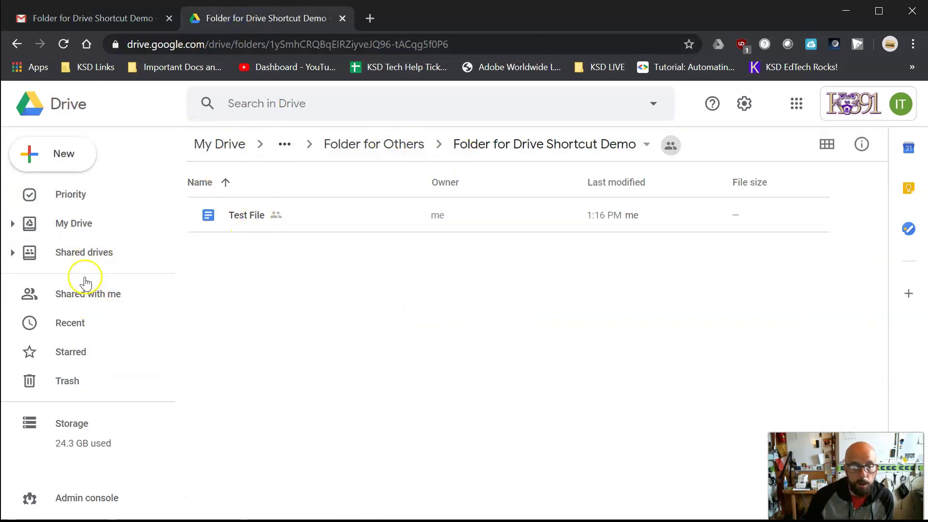
{"action": "left_click", "coordinate": [68, 222]}
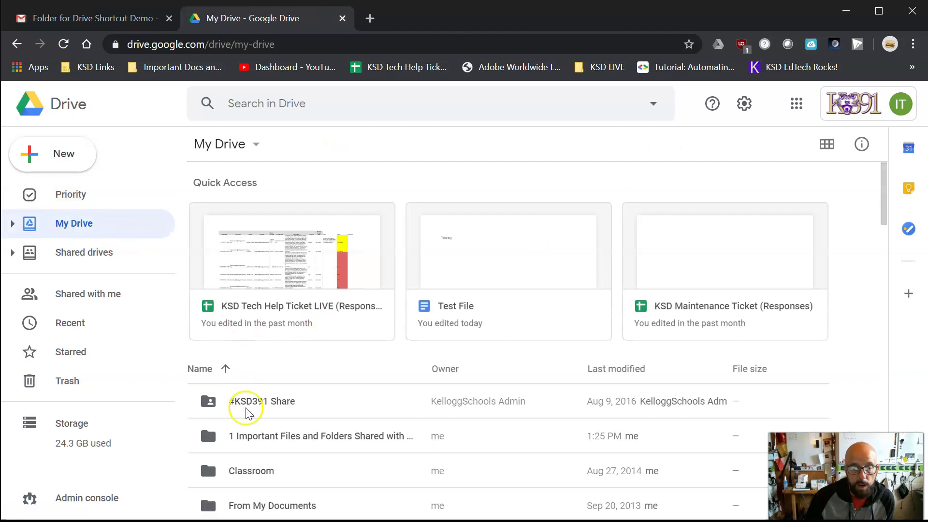
{"action": "double_click", "coordinate": [255, 438]}
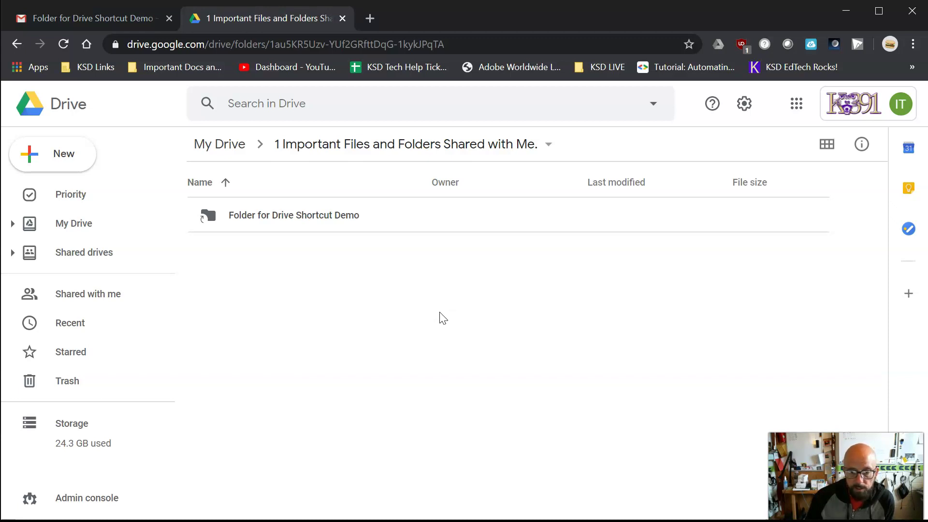
{"action": "left_click", "coordinate": [419, 307]}
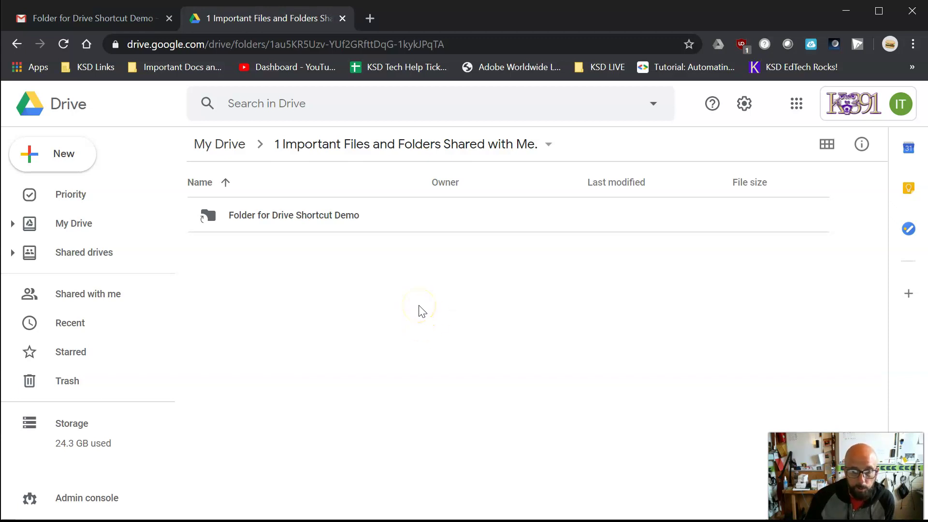